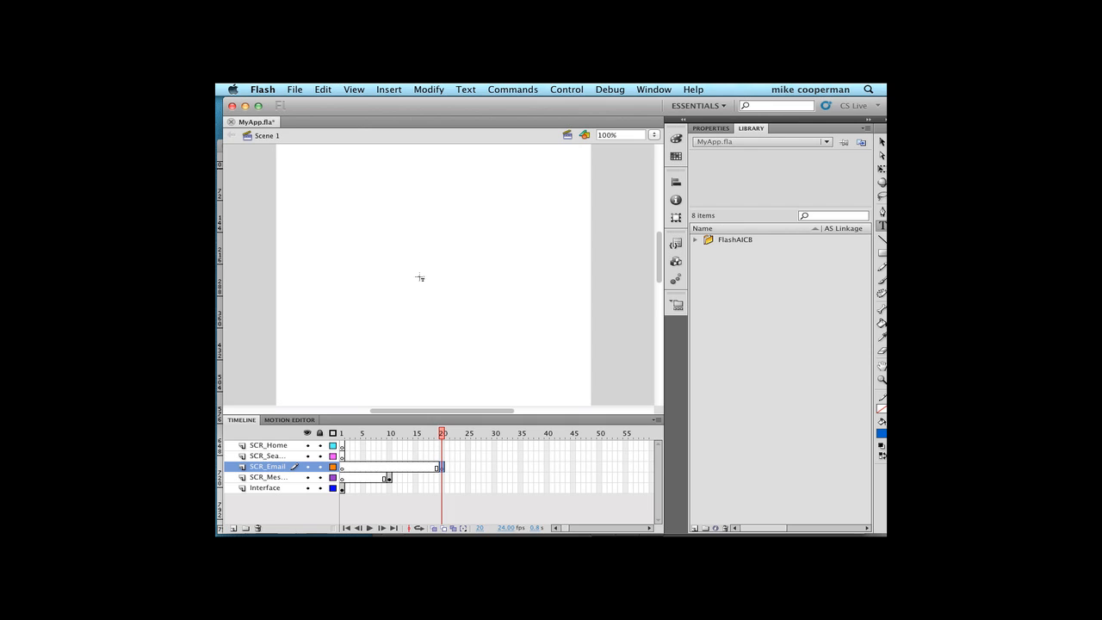
- Add the text "Email" to the middle of the stage at frame 20 of the SCR_Email layer
click(417, 274)
text(Email)
click(881, 141)
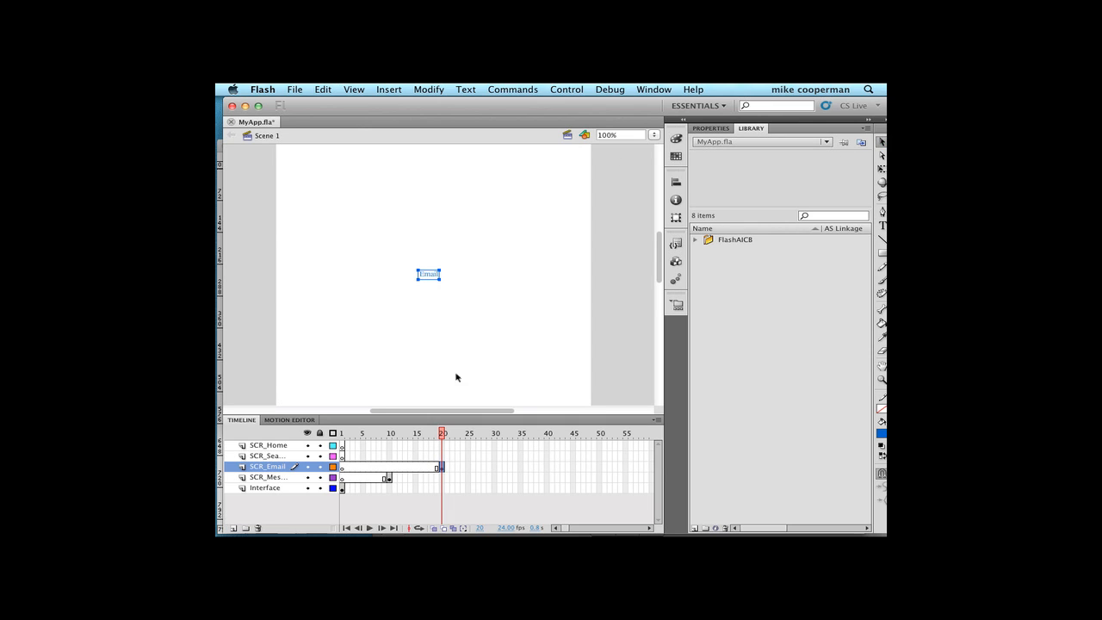
- Insert a blank keyframe at frame 30 of the layer directly above SCR_Email
click(281, 457)
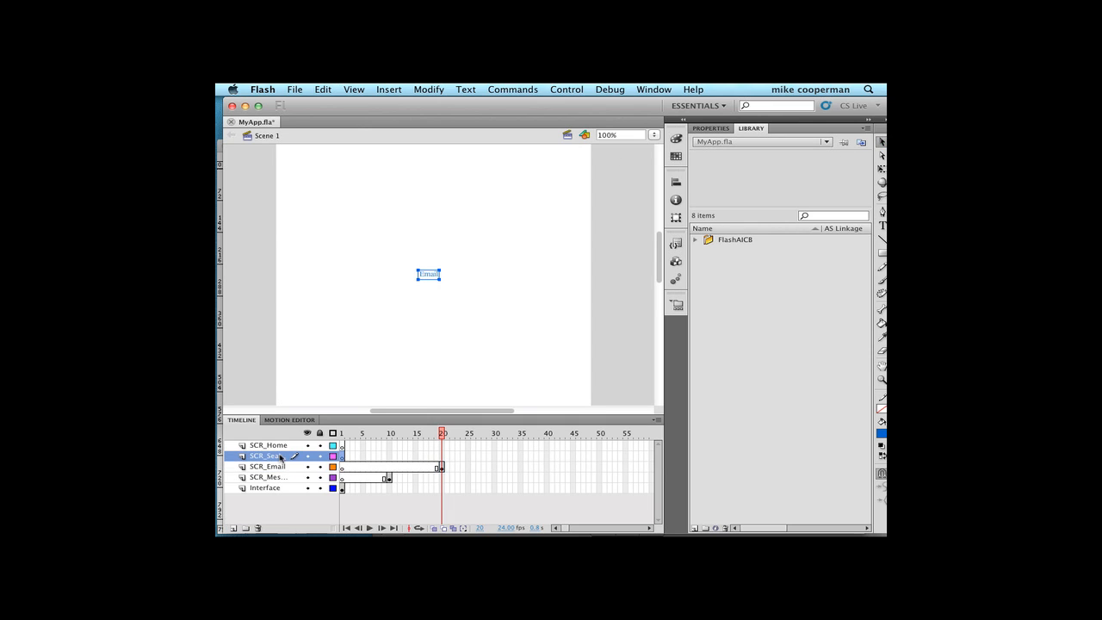
click(495, 457)
click(395, 88)
mouse_move(392, 164)
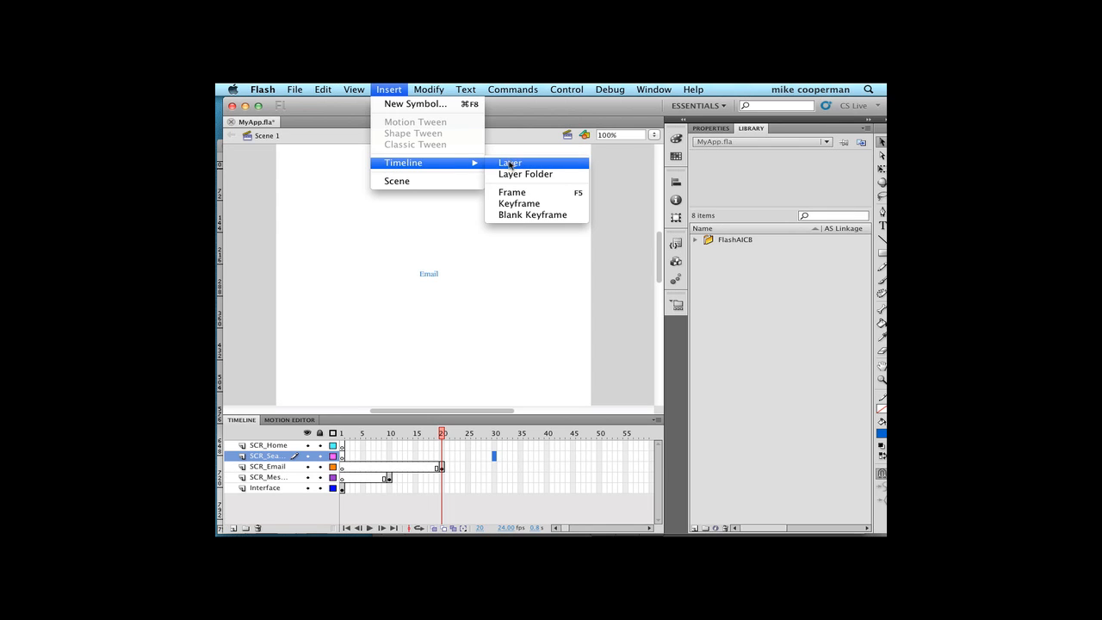
click(514, 215)
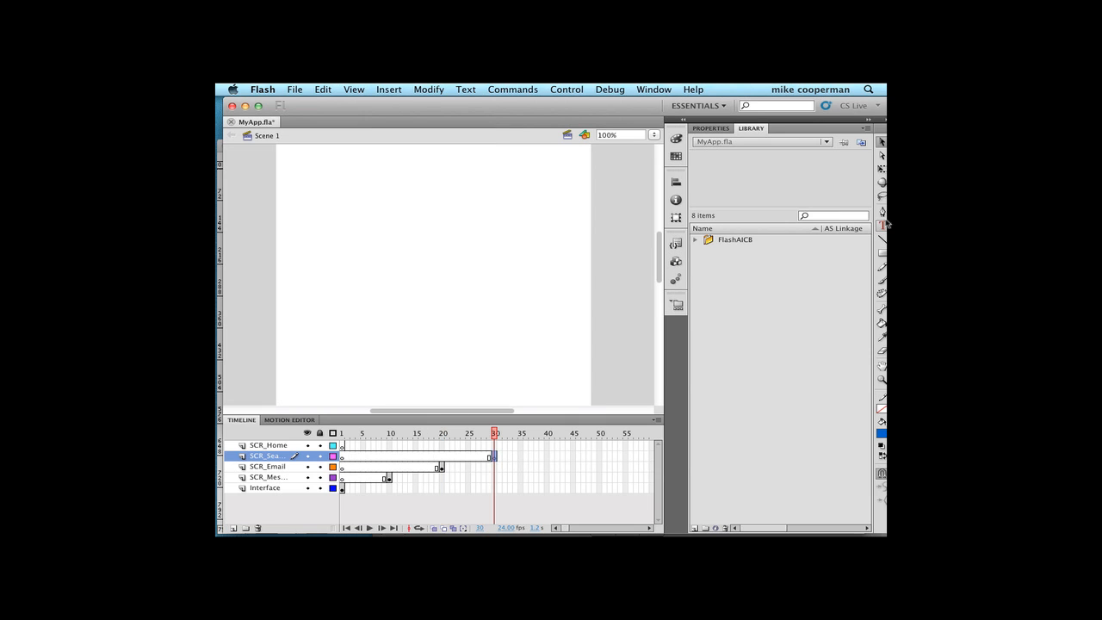
- Add the text "search" to the middle of the stage at frame 30
click(882, 226)
click(424, 274)
text(search)
click(882, 141)
- Go to frame 1 and change the talk bubble instance in the header to Button behavior
click(342, 433)
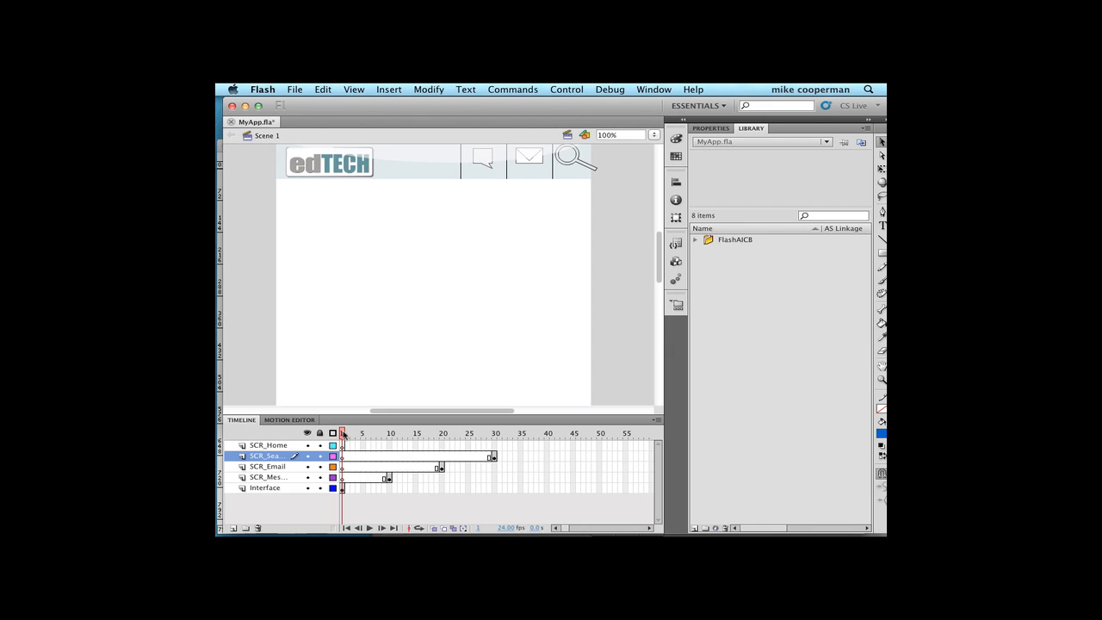
mouse_move(342, 433)
mouse_down()
mouse_move(496, 448)
mouse_move(339, 434)
mouse_up()
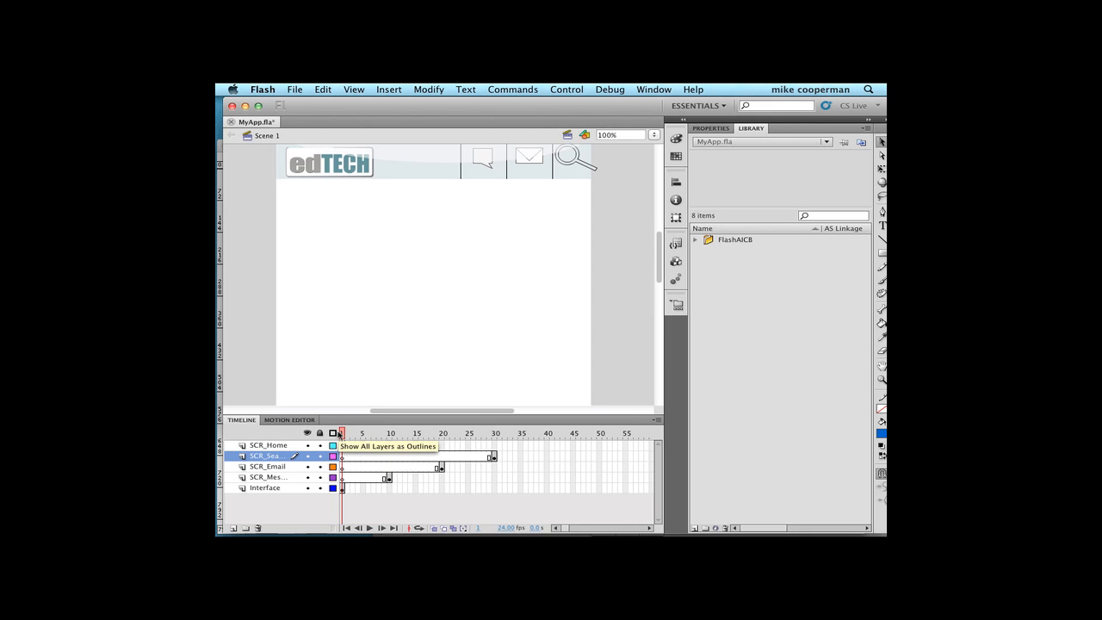
click(489, 166)
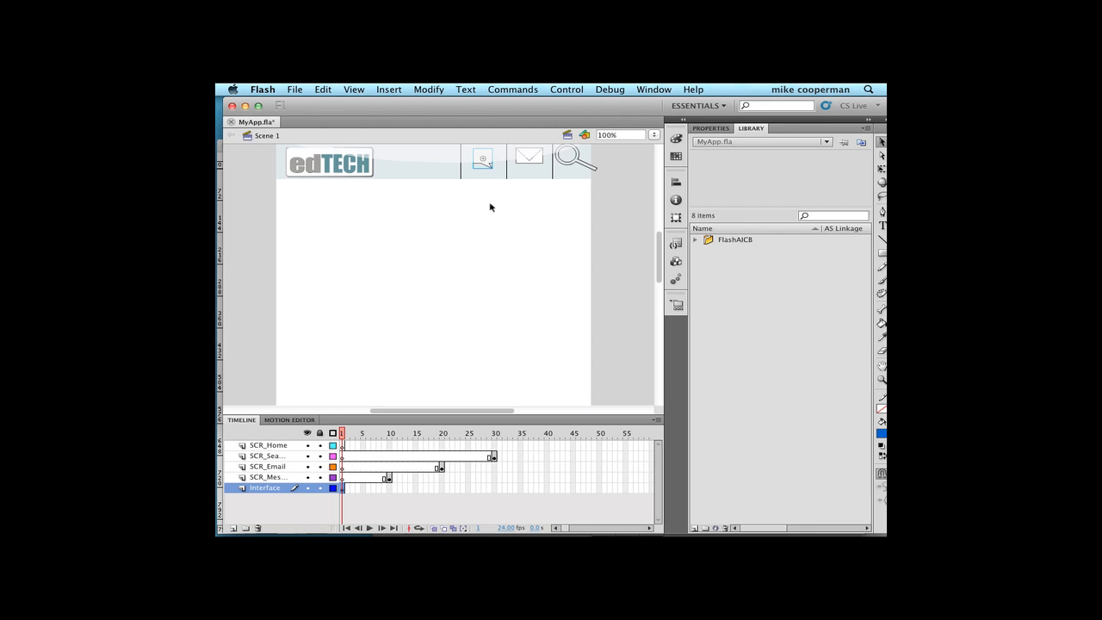
click(708, 128)
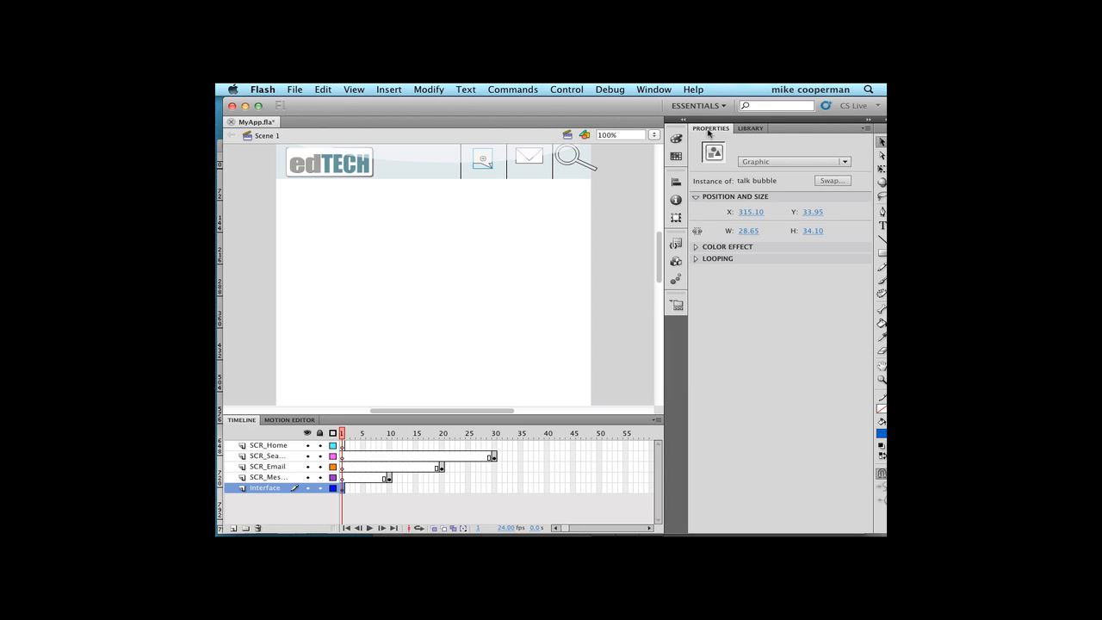
click(644, 89)
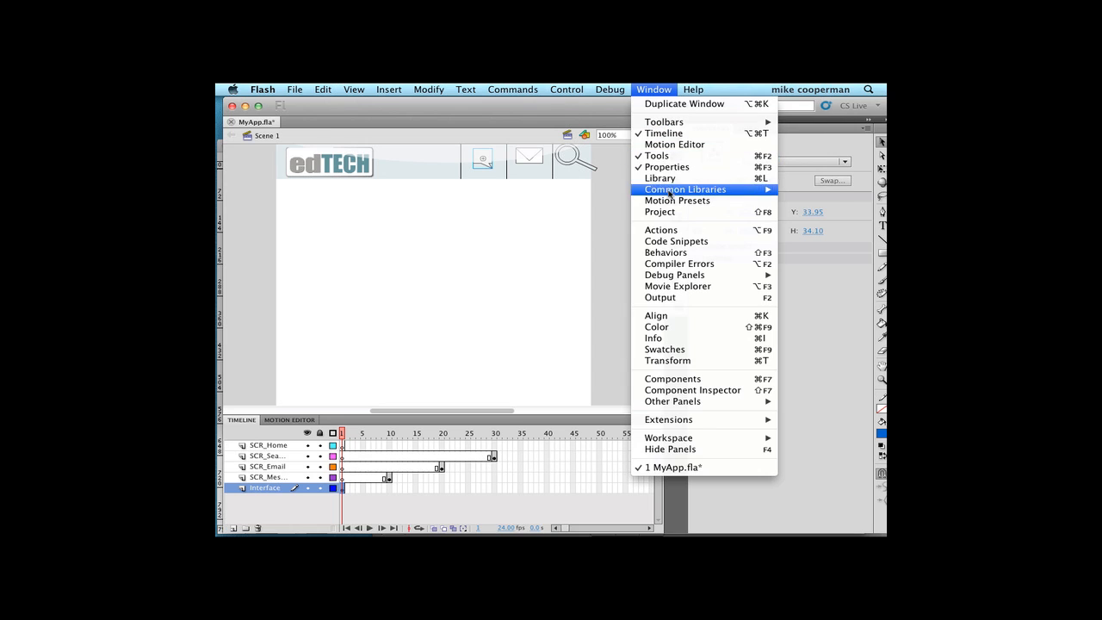
click(578, 229)
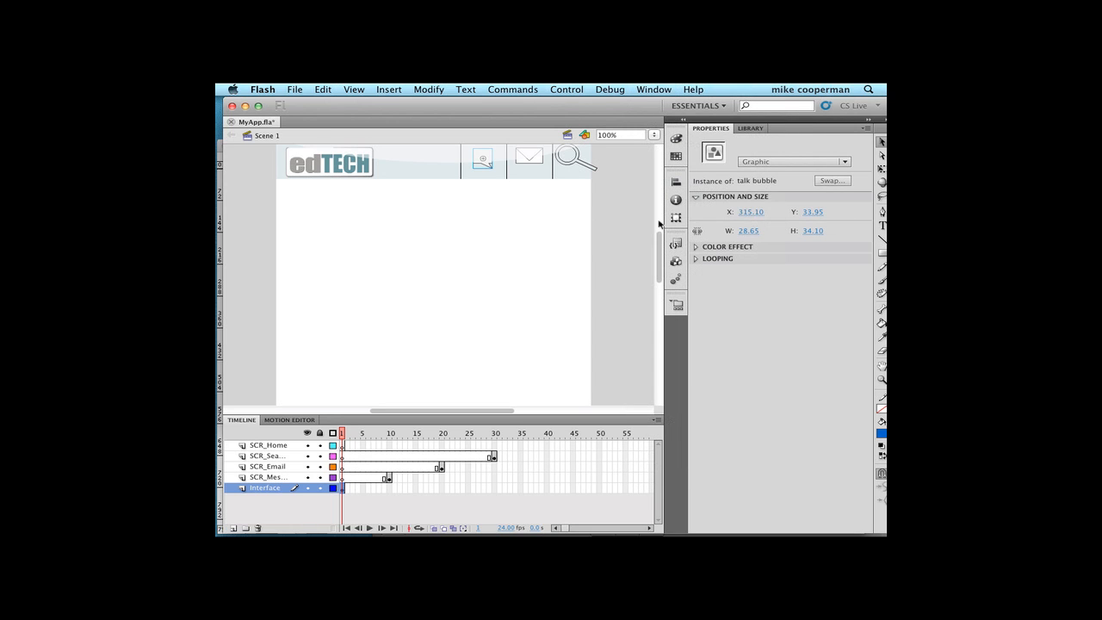
click(781, 162)
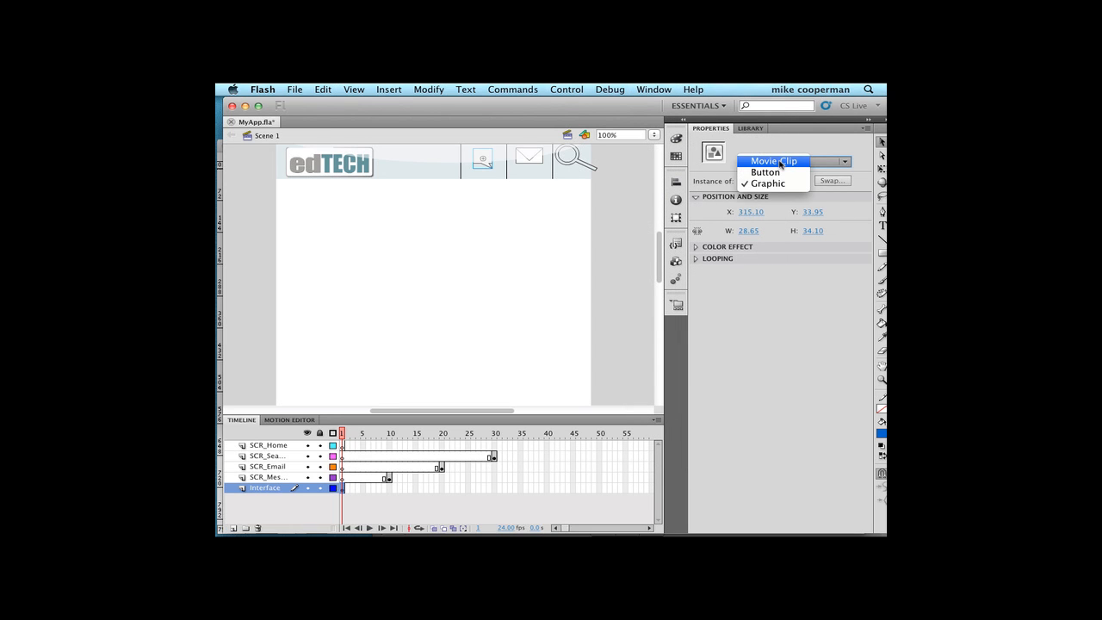
click(794, 140)
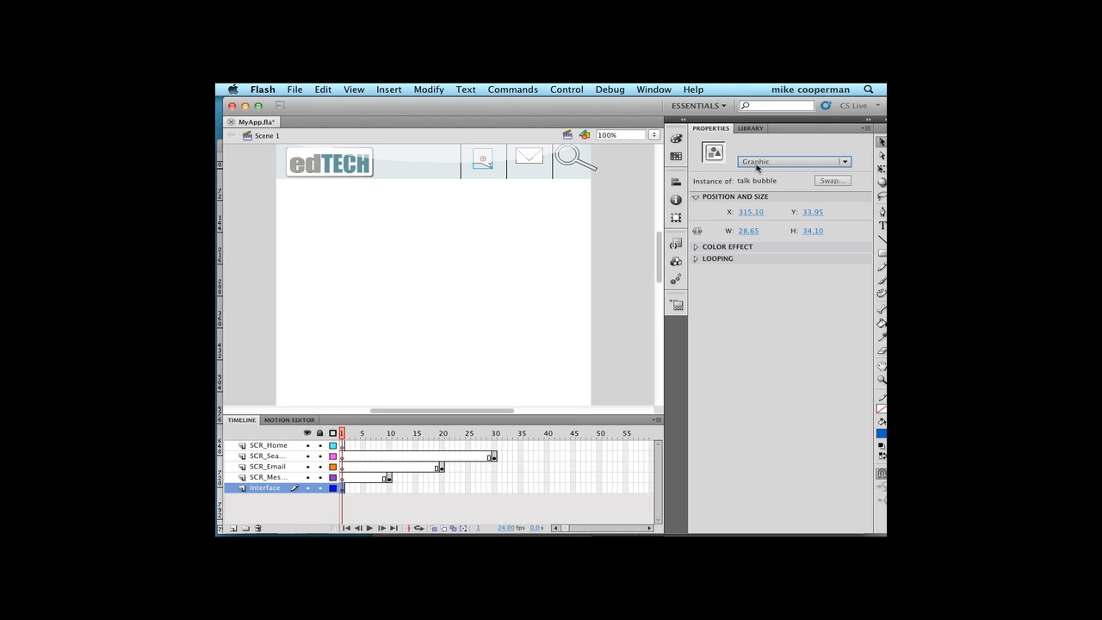
click(756, 166)
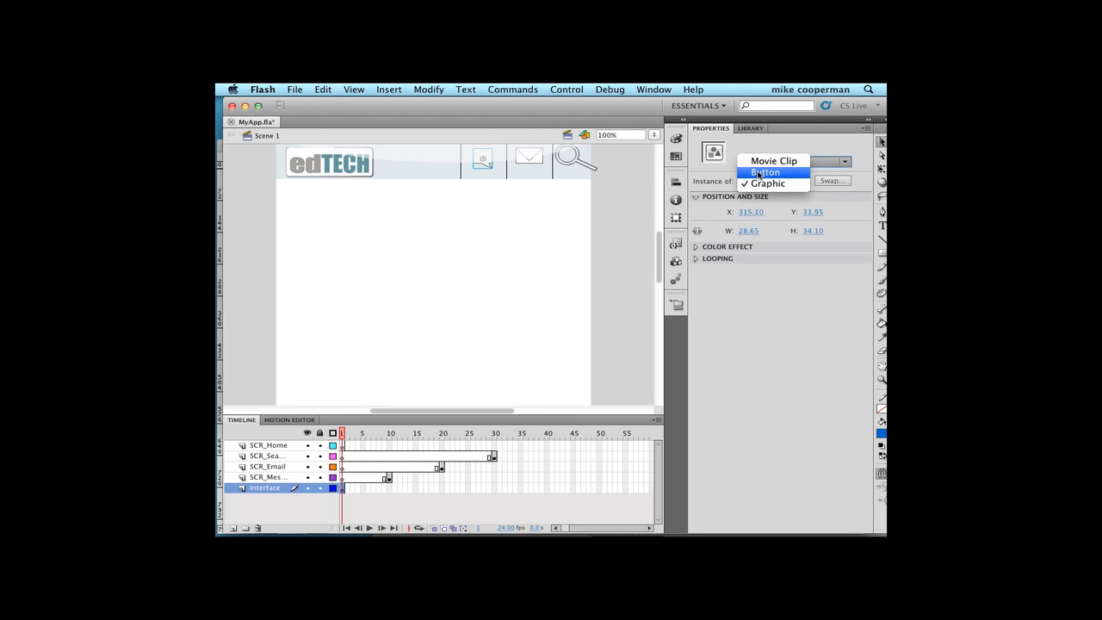
click(763, 172)
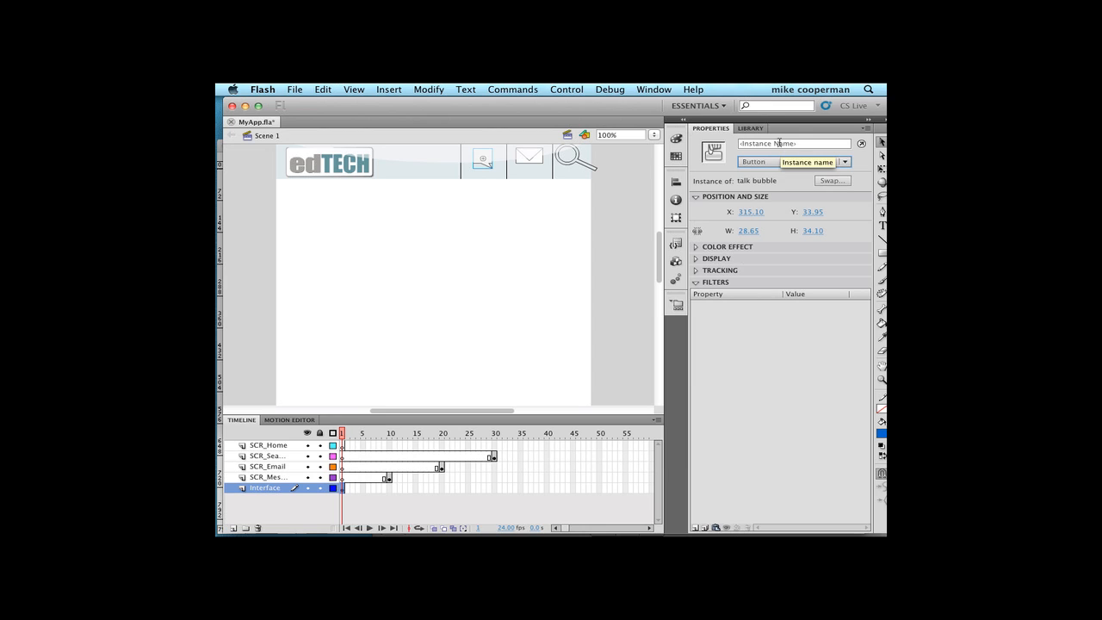
- Give the talk bubble button the instance name btn_msg and reselect it on the stage
click(806, 143)
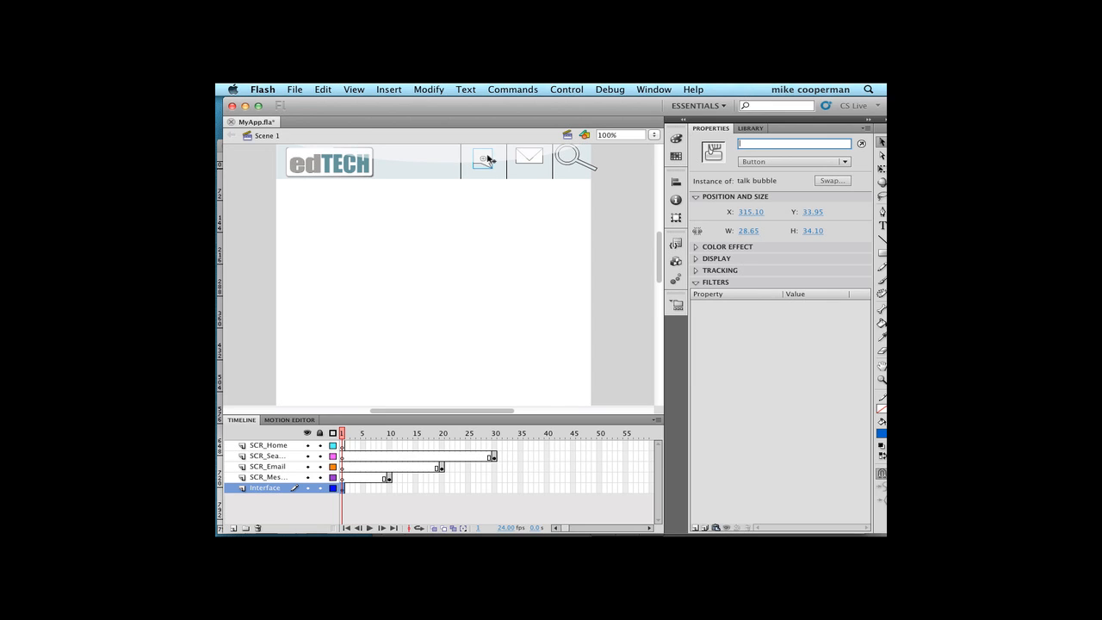
text(btn_)
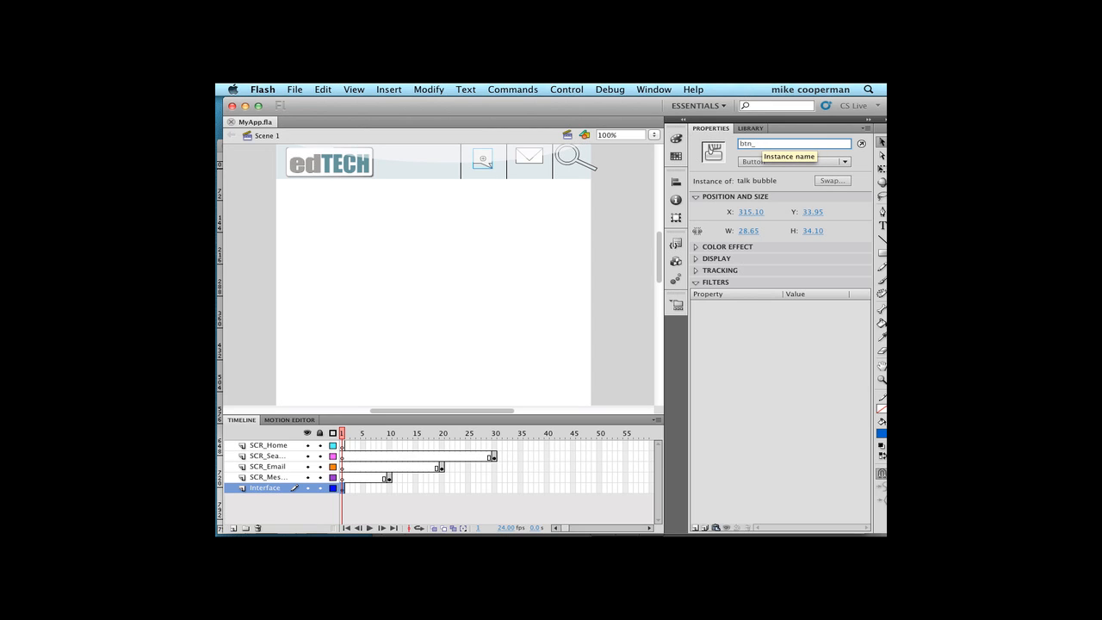
text(msg)
click(528, 259)
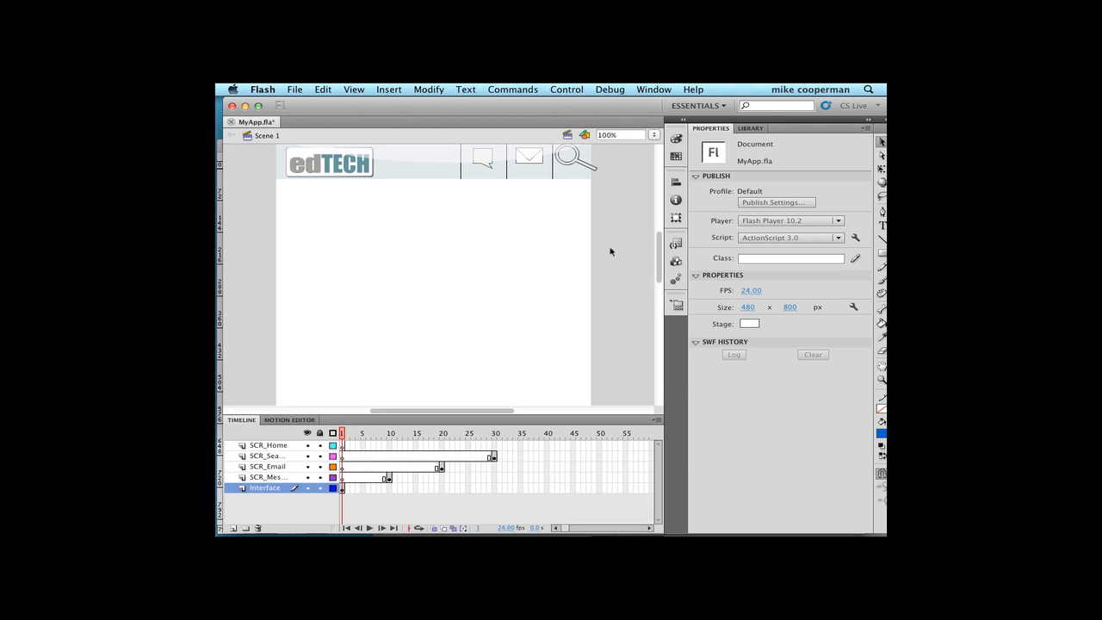
click(488, 166)
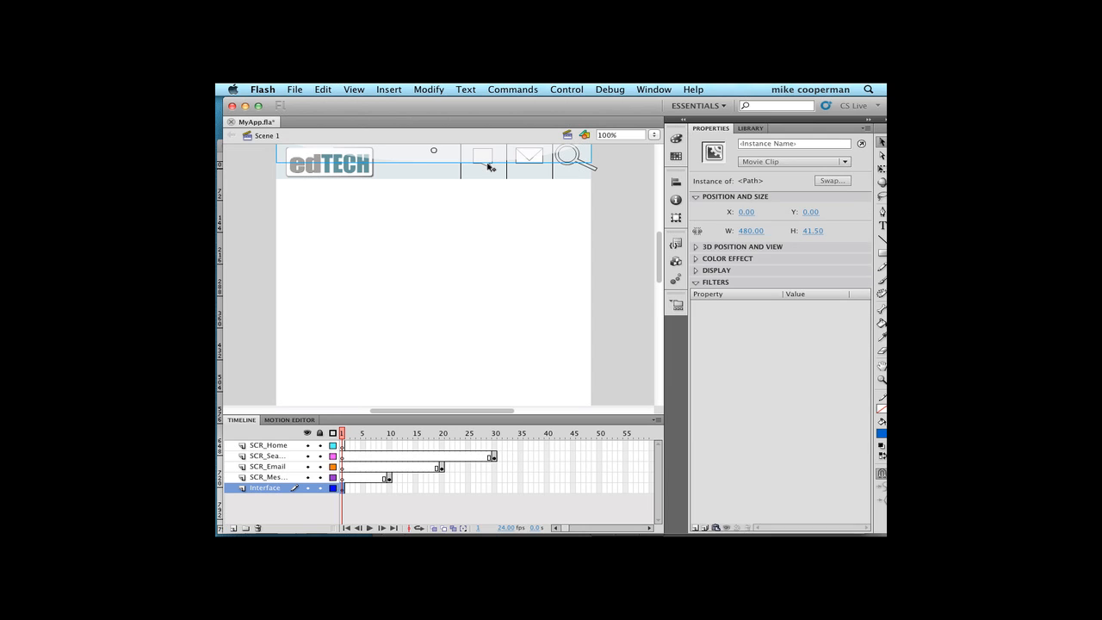
click(488, 167)
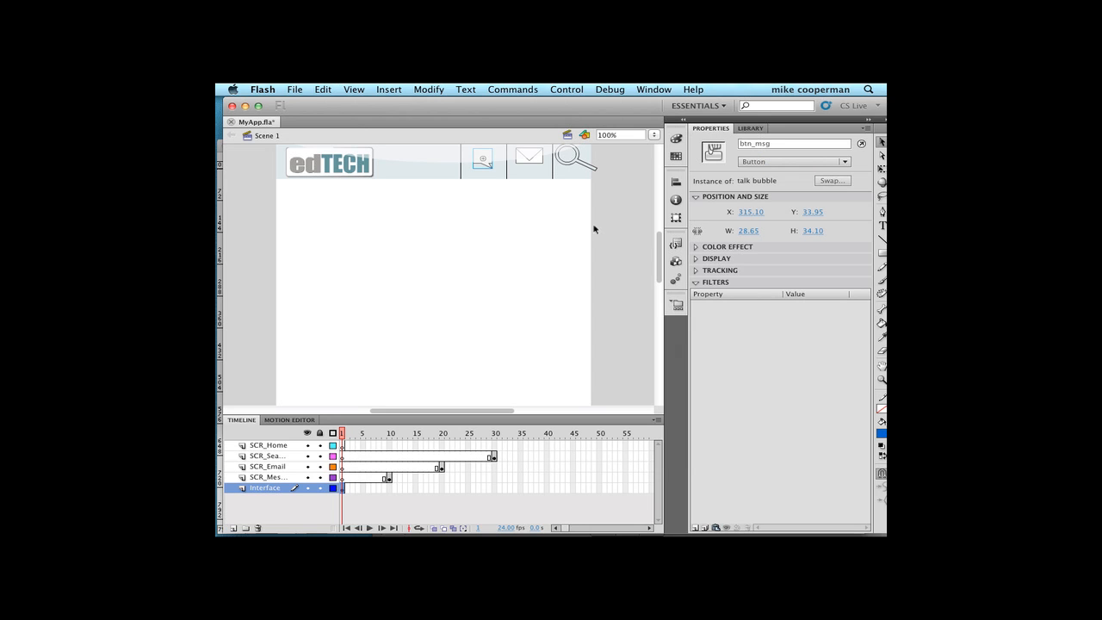
- Expand the library's FlashAICB and Illustrator Symbols folders and preview the btn_envelope, magnifying and talk bubble symbols
click(751, 129)
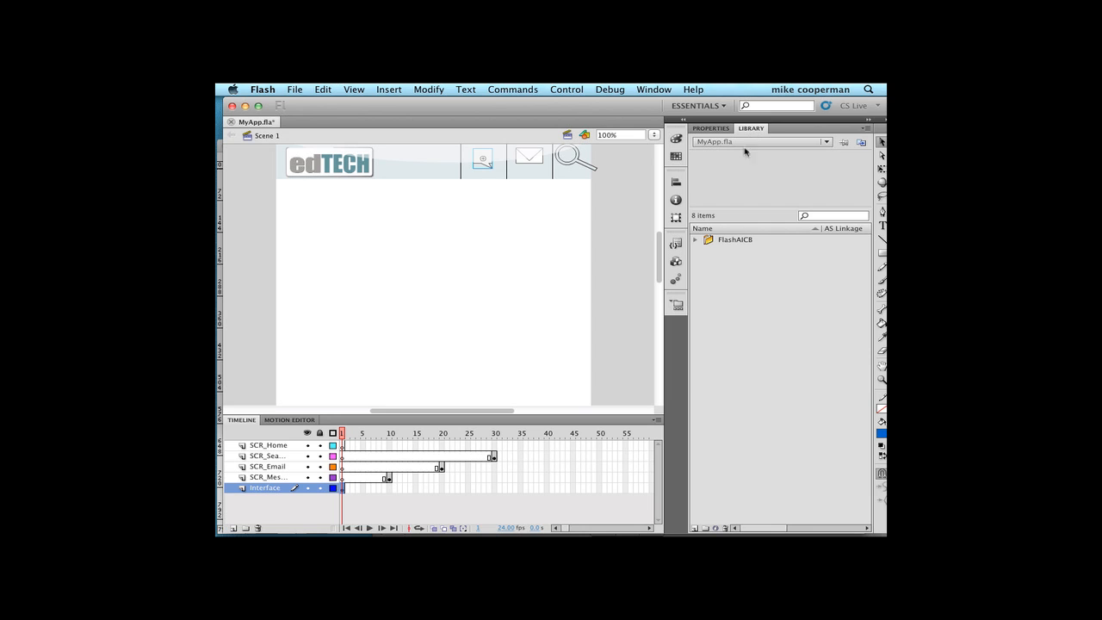
click(695, 242)
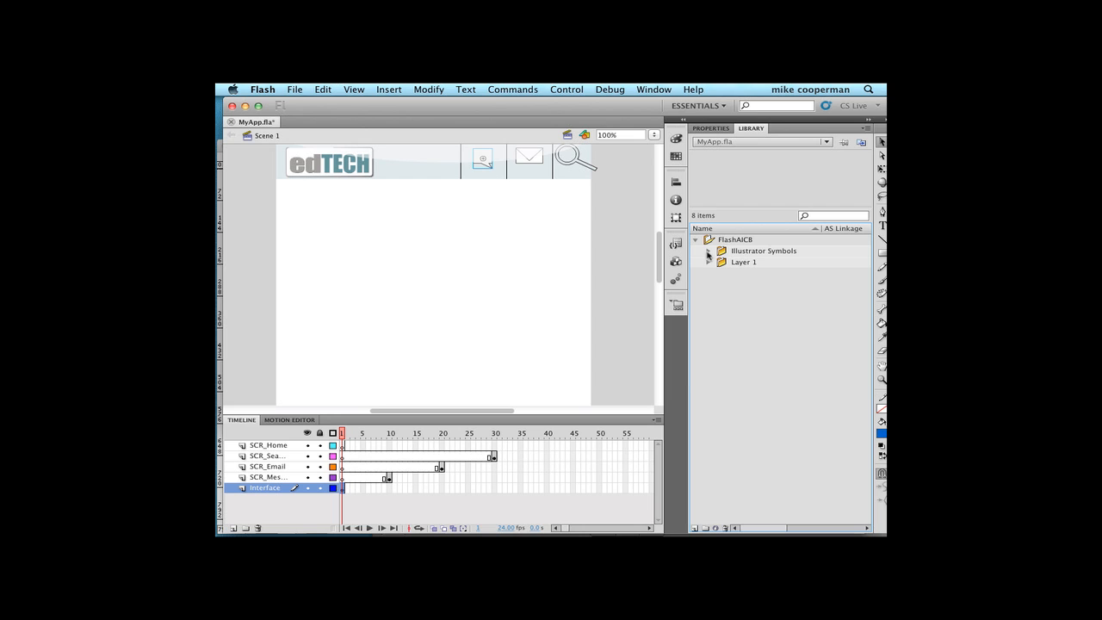
click(707, 252)
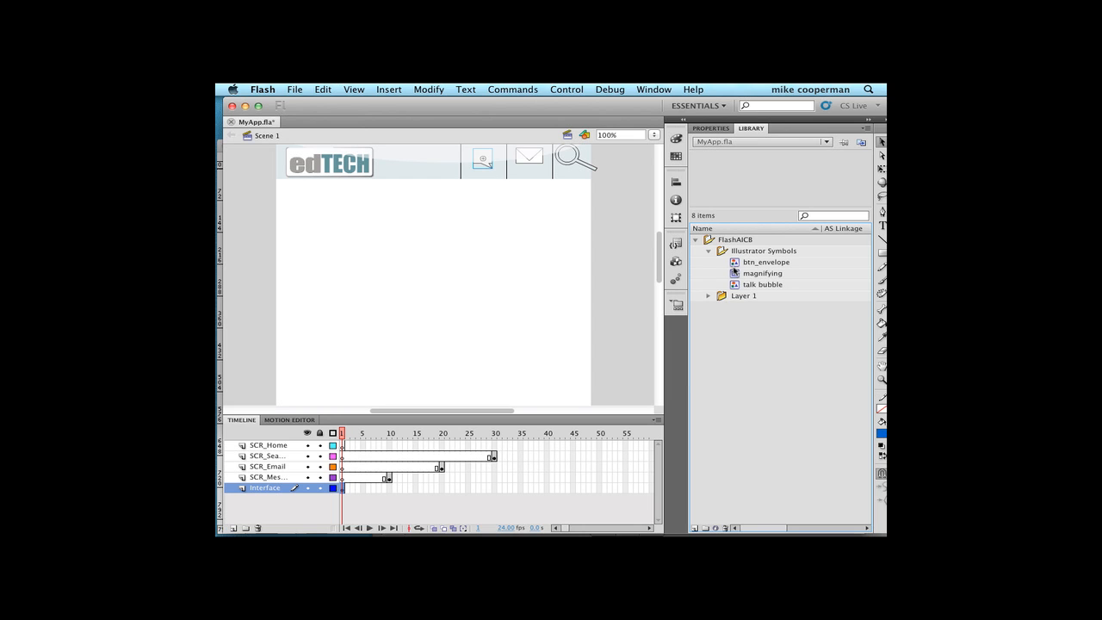
click(736, 266)
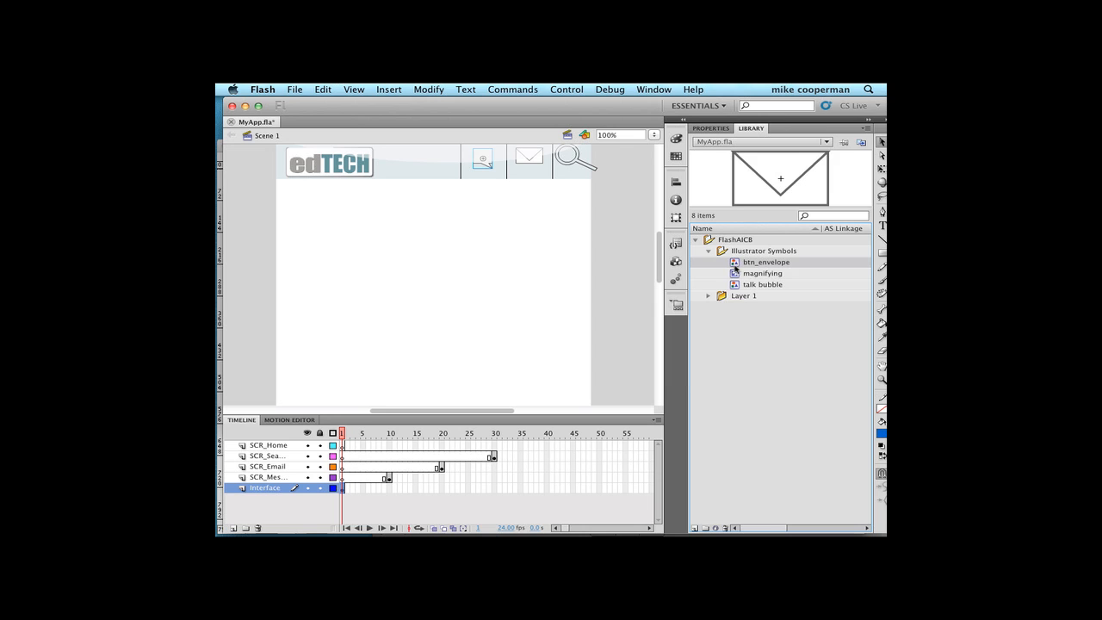
click(736, 272)
click(736, 284)
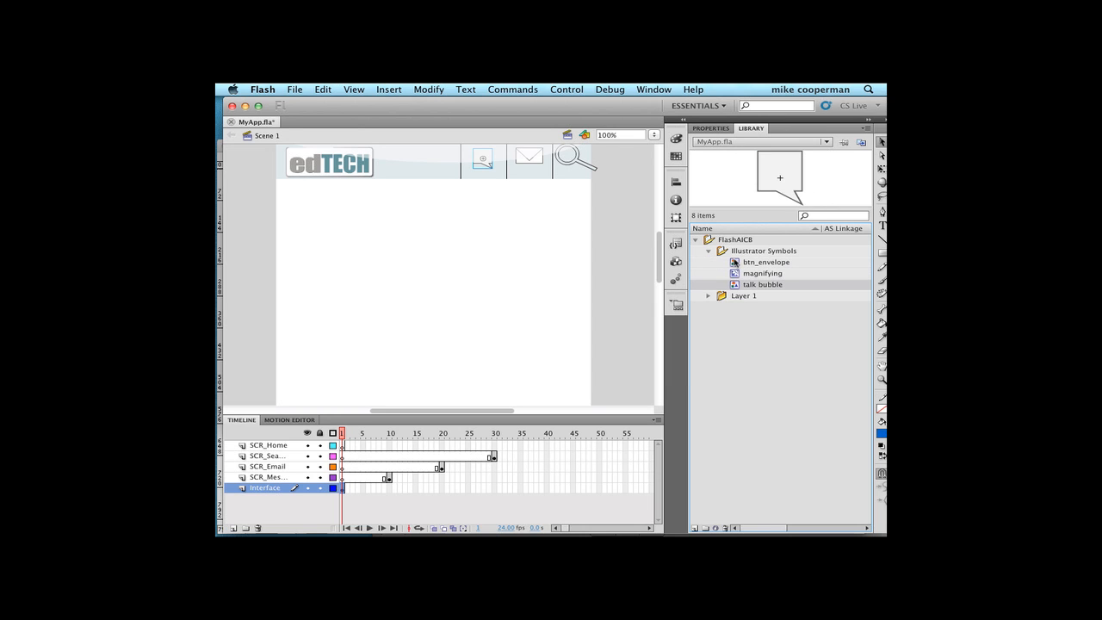
click(735, 264)
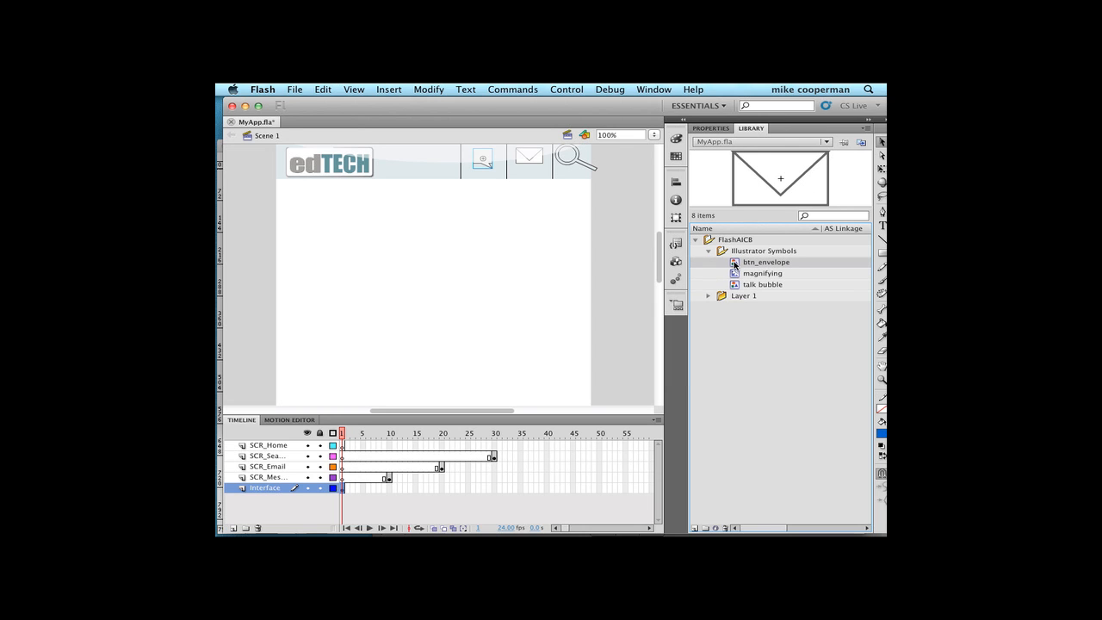
click(734, 275)
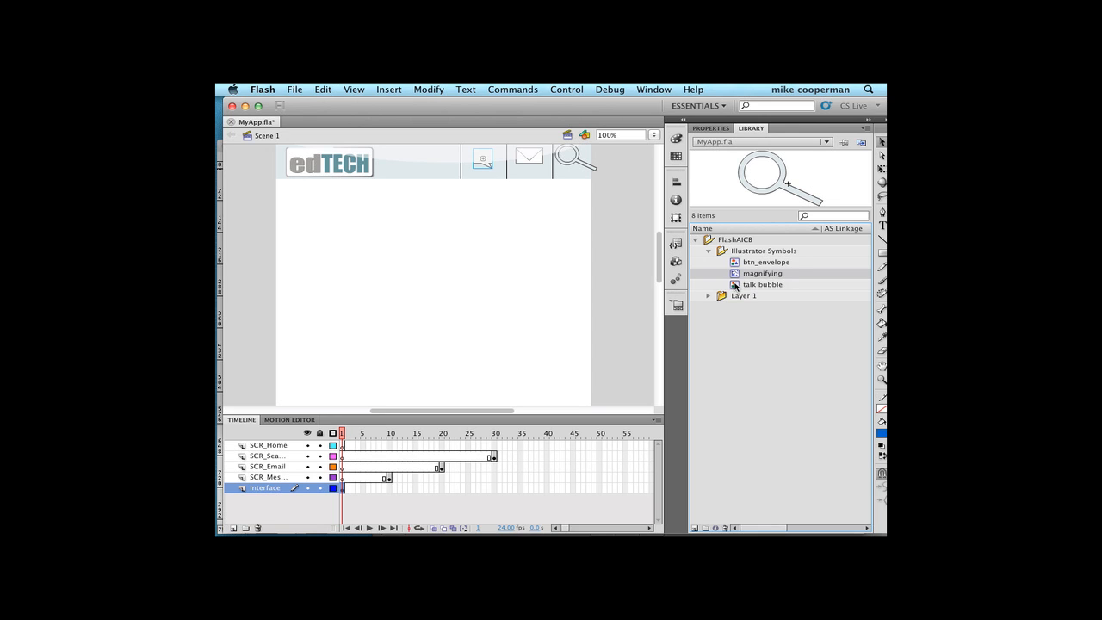
click(735, 286)
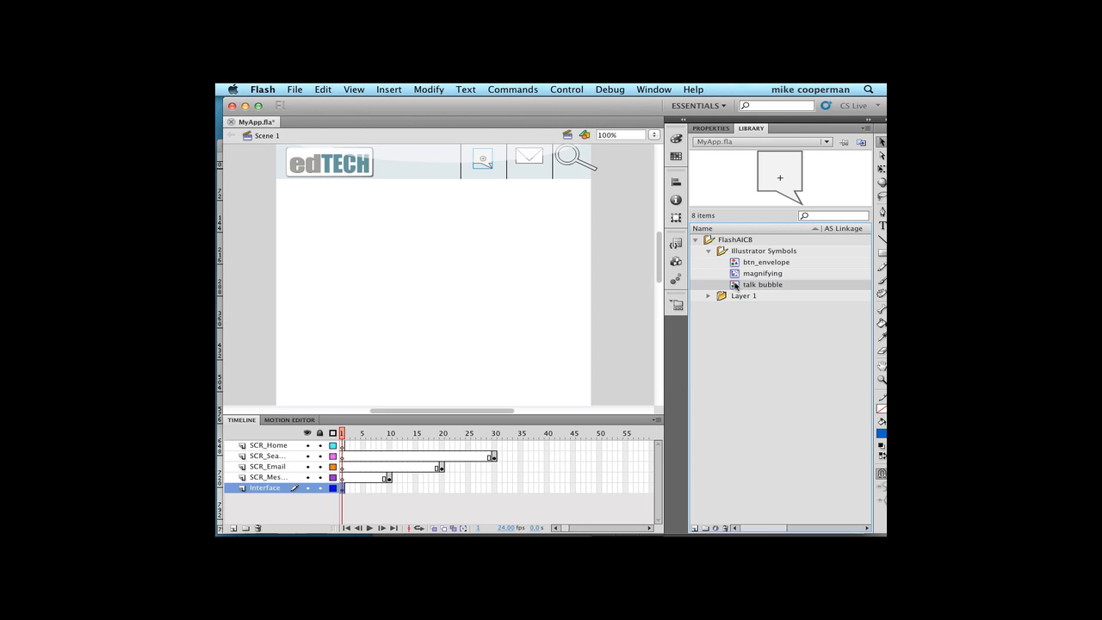
- Change the type of the talk bubble library symbol to Button in its symbol properties
right_click(735, 285)
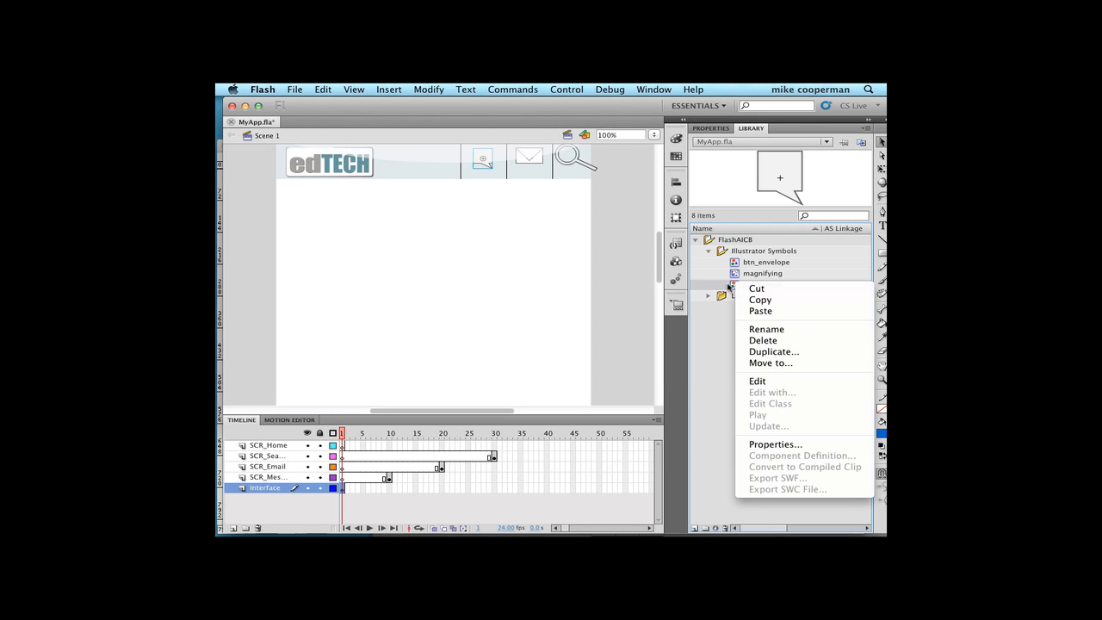
click(762, 446)
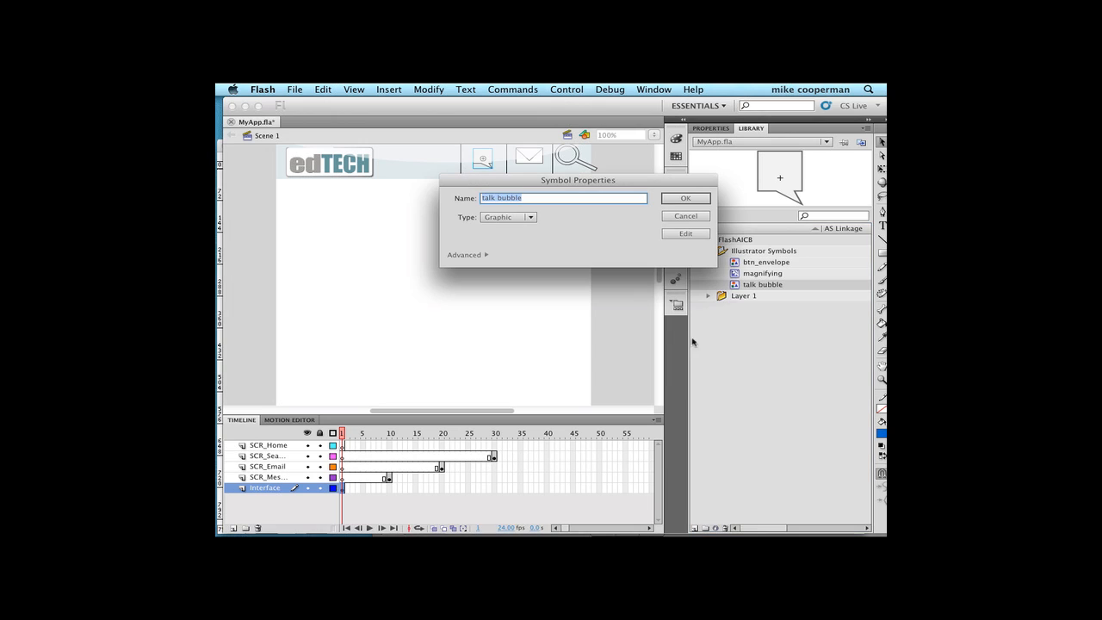
click(519, 219)
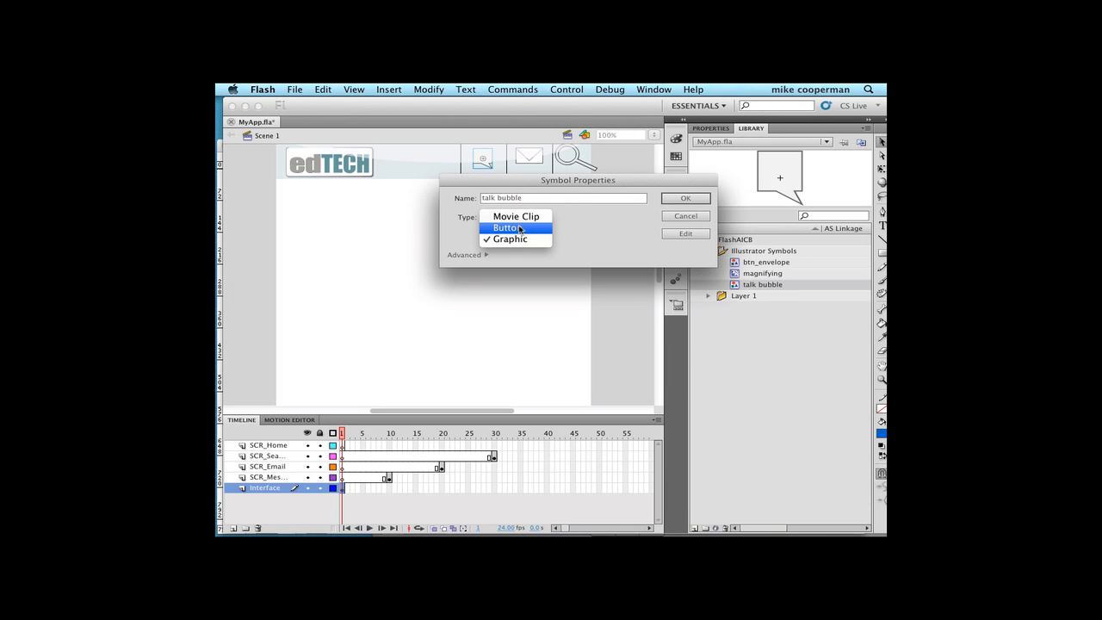
click(520, 229)
click(685, 199)
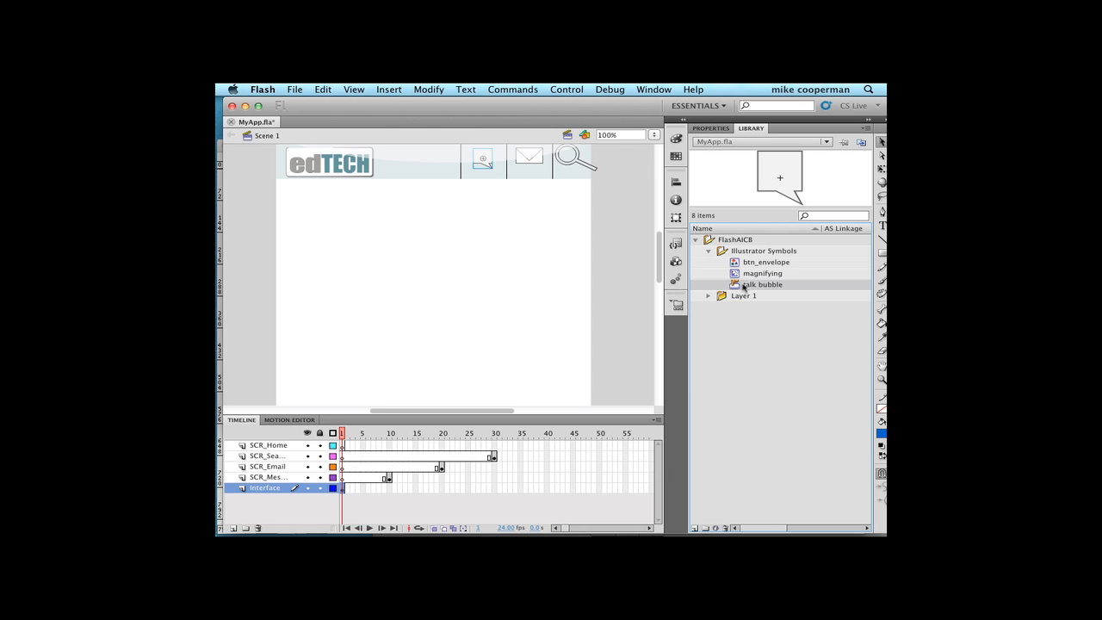
- Open the talk bubble symbol for editing and insert a keyframe in its Hit state
double_click(736, 286)
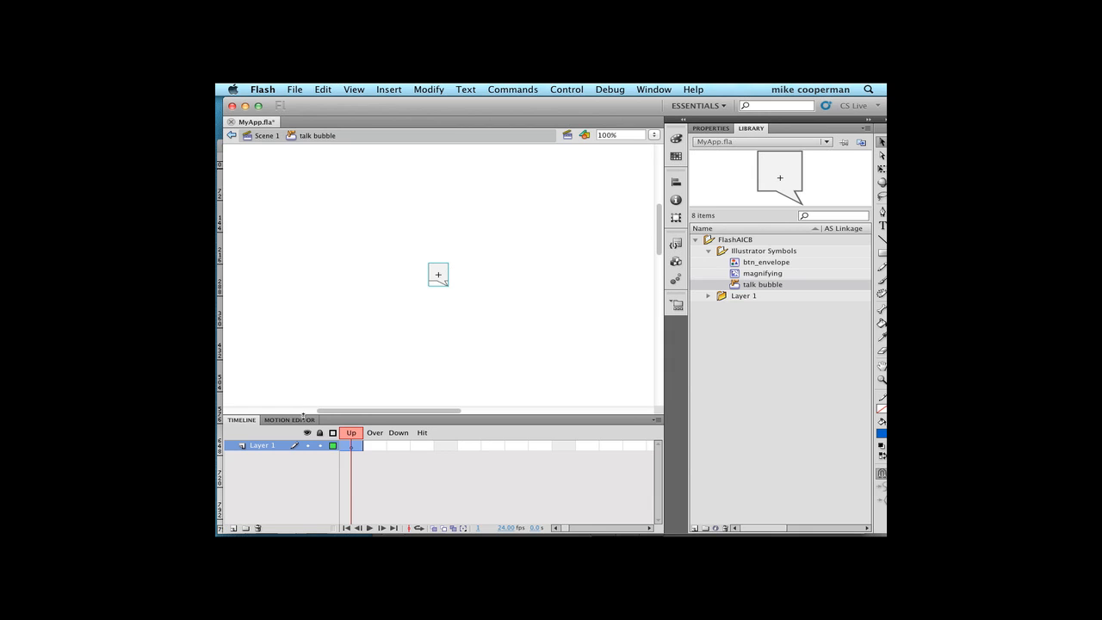
click(376, 445)
click(399, 446)
click(429, 447)
click(378, 444)
click(378, 445)
click(396, 446)
click(422, 446)
click(389, 88)
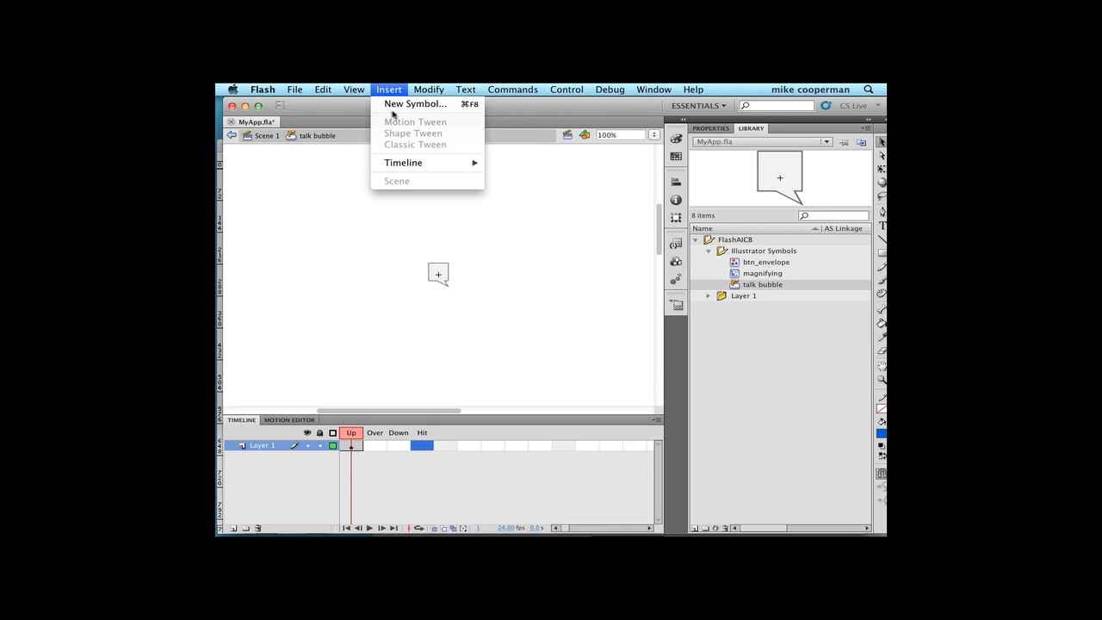
mouse_move(399, 163)
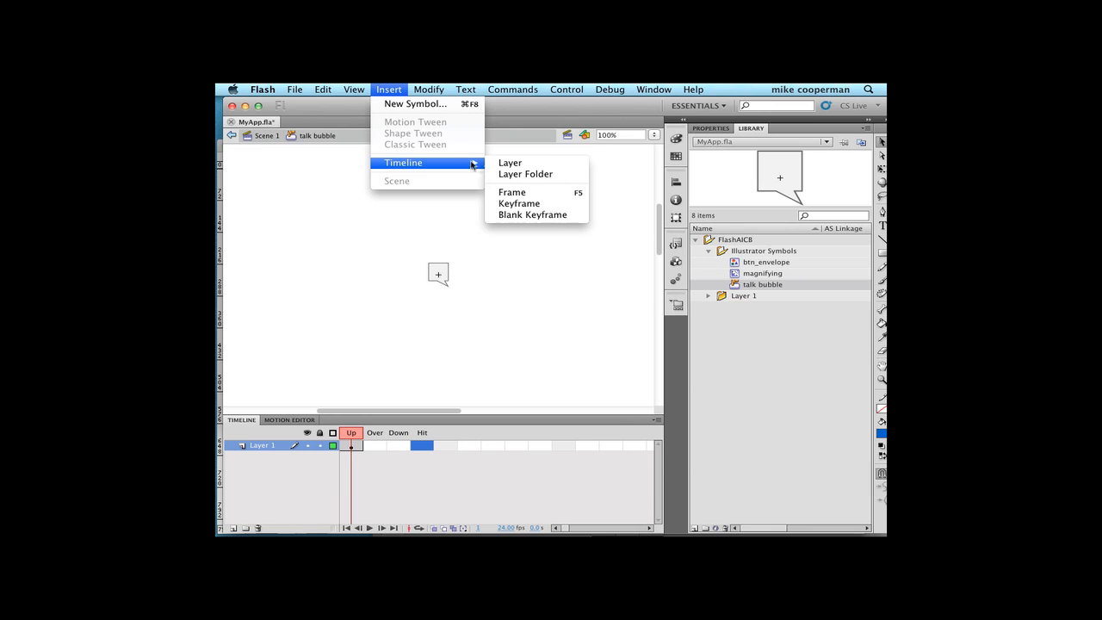
click(532, 204)
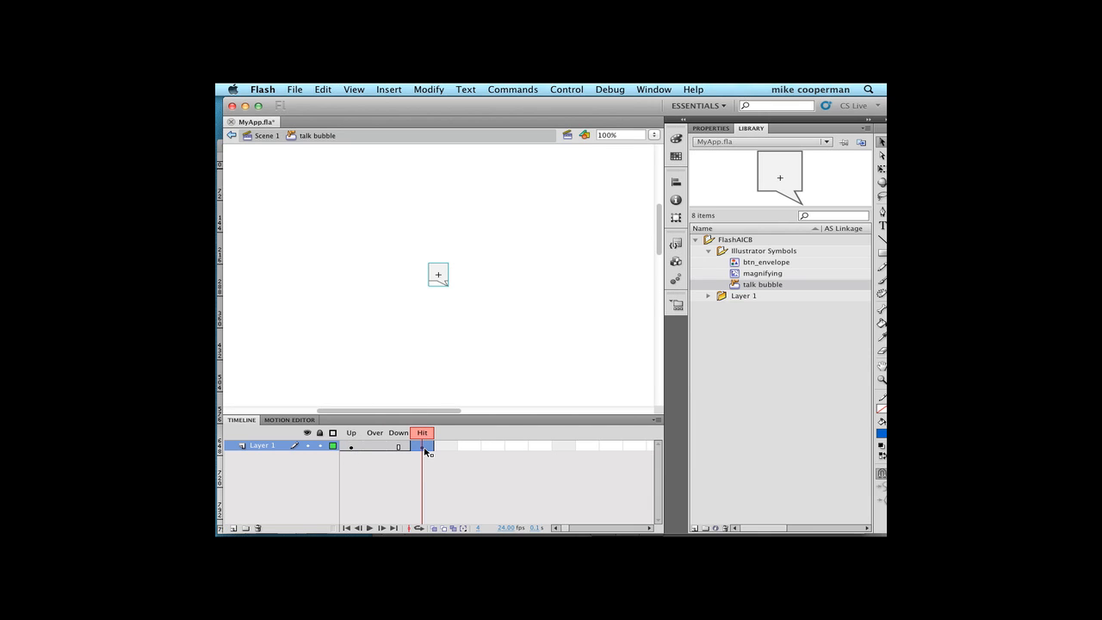
- Leave the talk bubble symbol and return to the main timeline of Scene 1
click(426, 398)
click(262, 138)
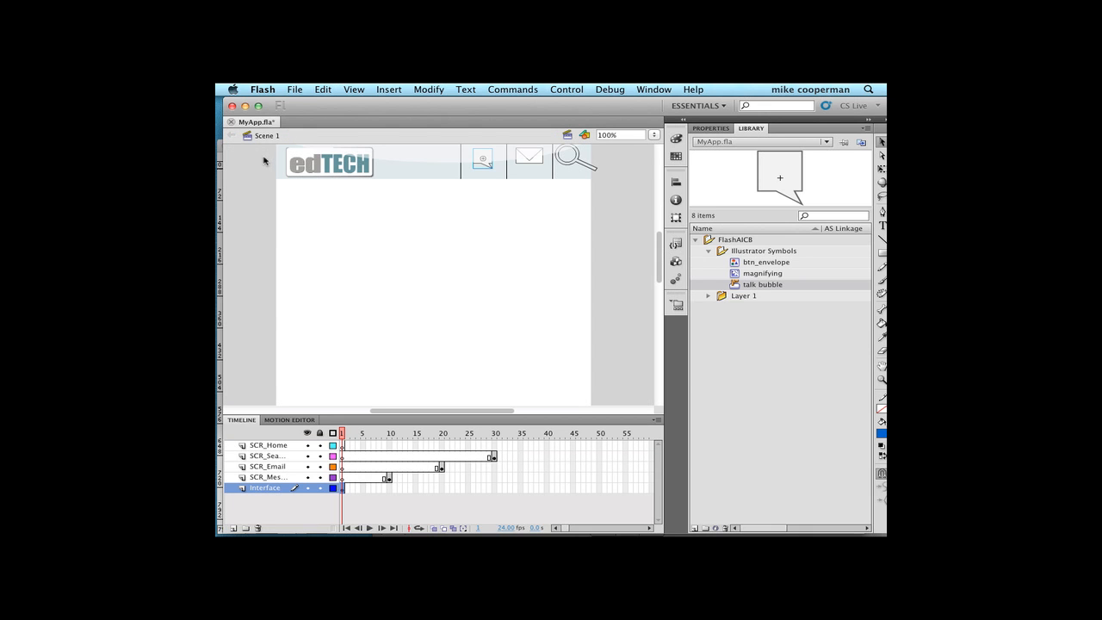
scroll(264, 161, down, 3)
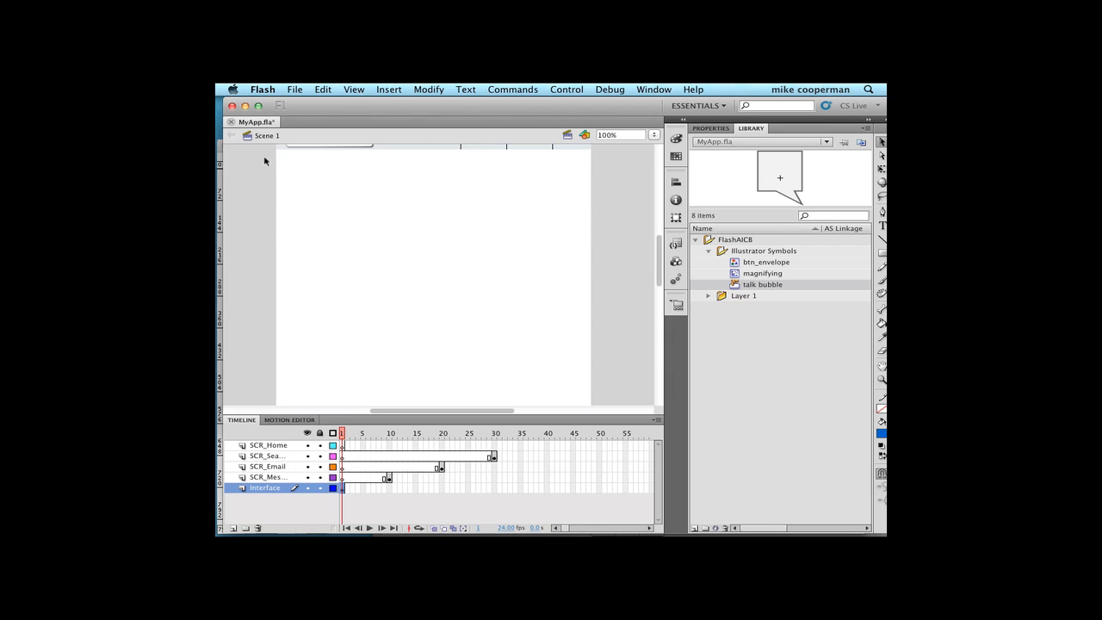
- Test the movie in Flash Professional to check how it plays and close the preview
scroll(264, 161, up, 3)
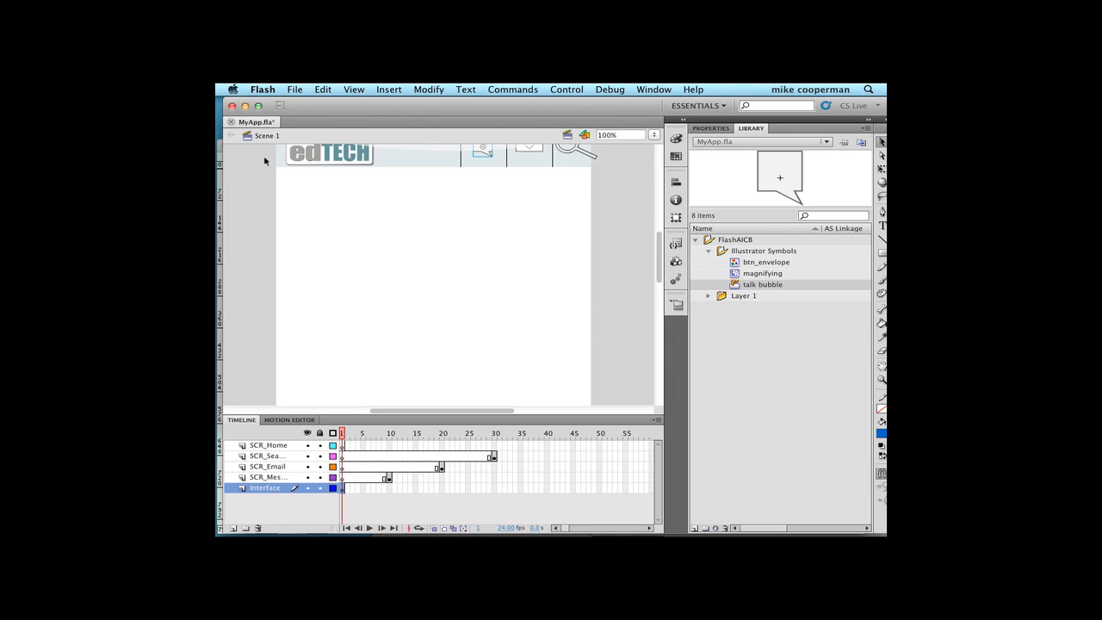
click(265, 221)
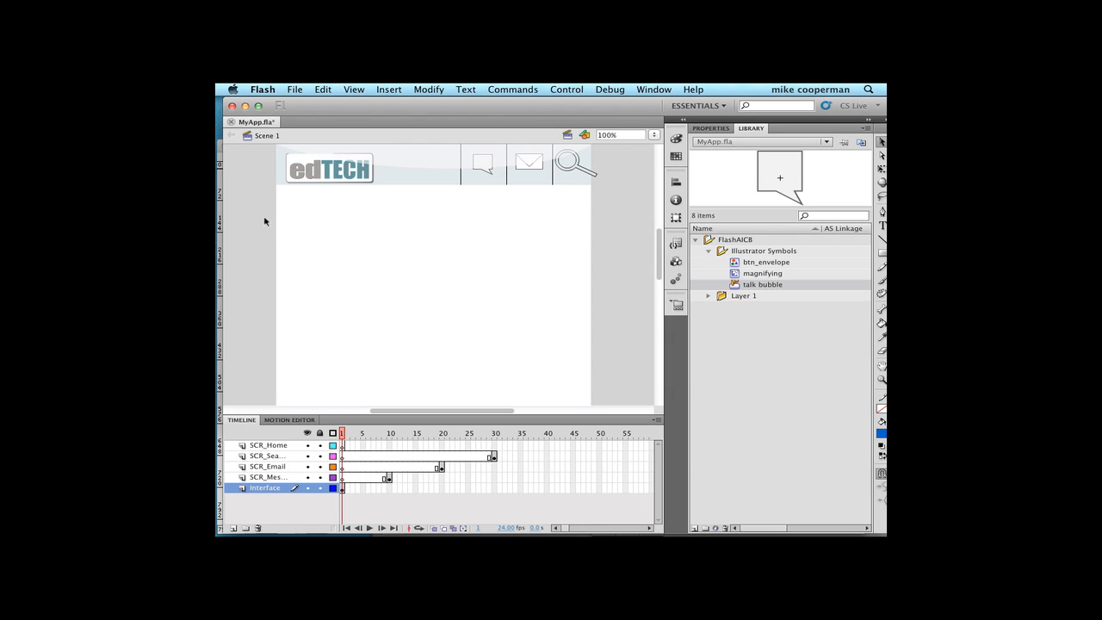
click(566, 90)
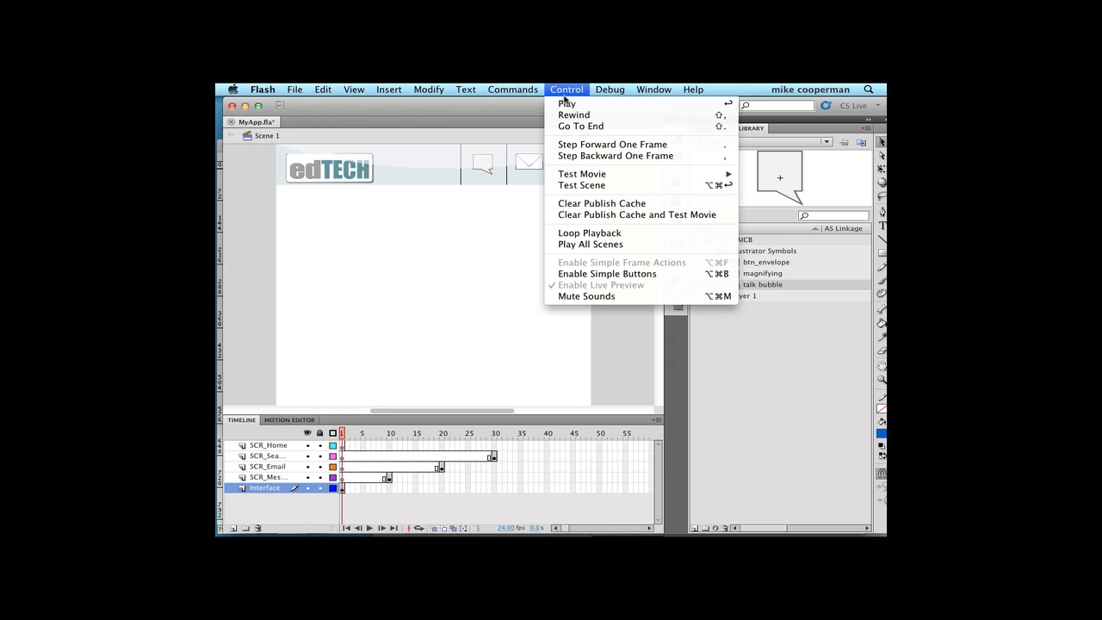
mouse_move(573, 176)
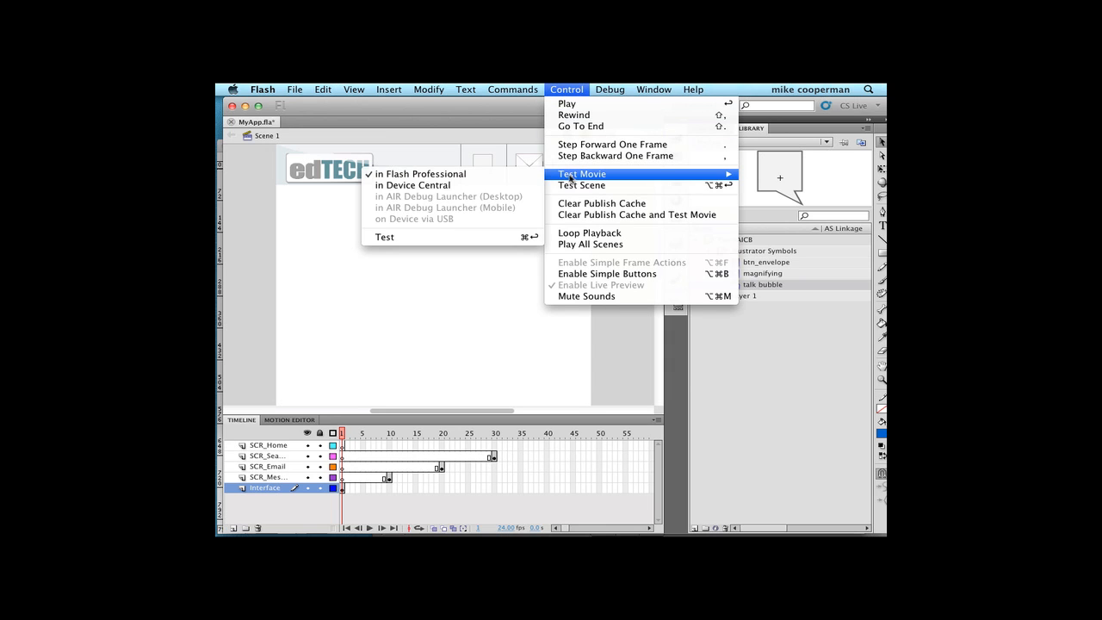
click(458, 240)
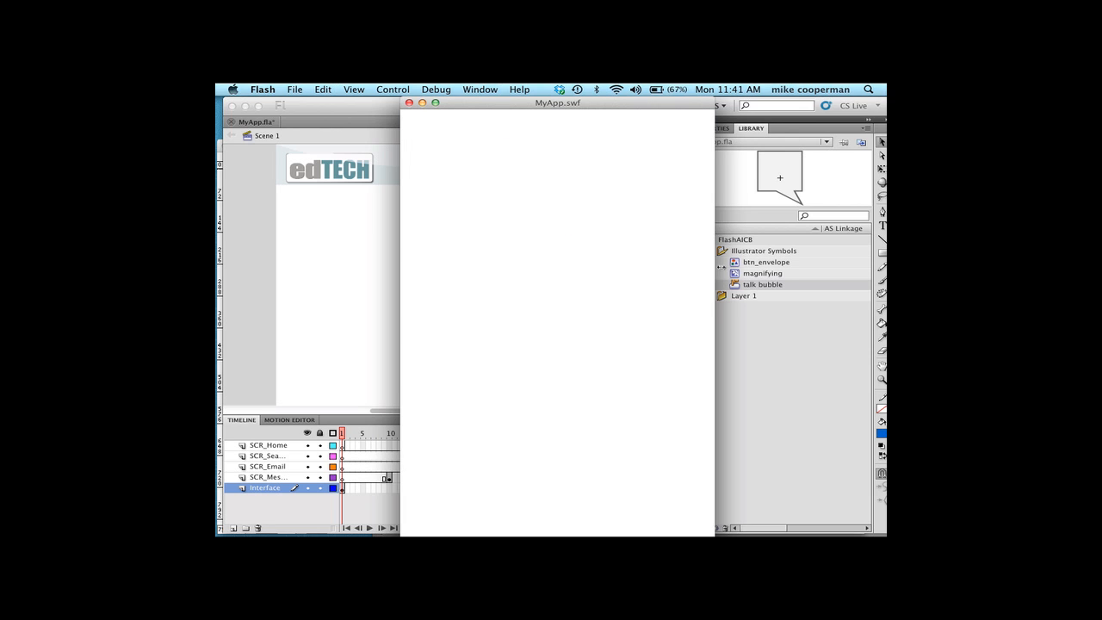
click(409, 103)
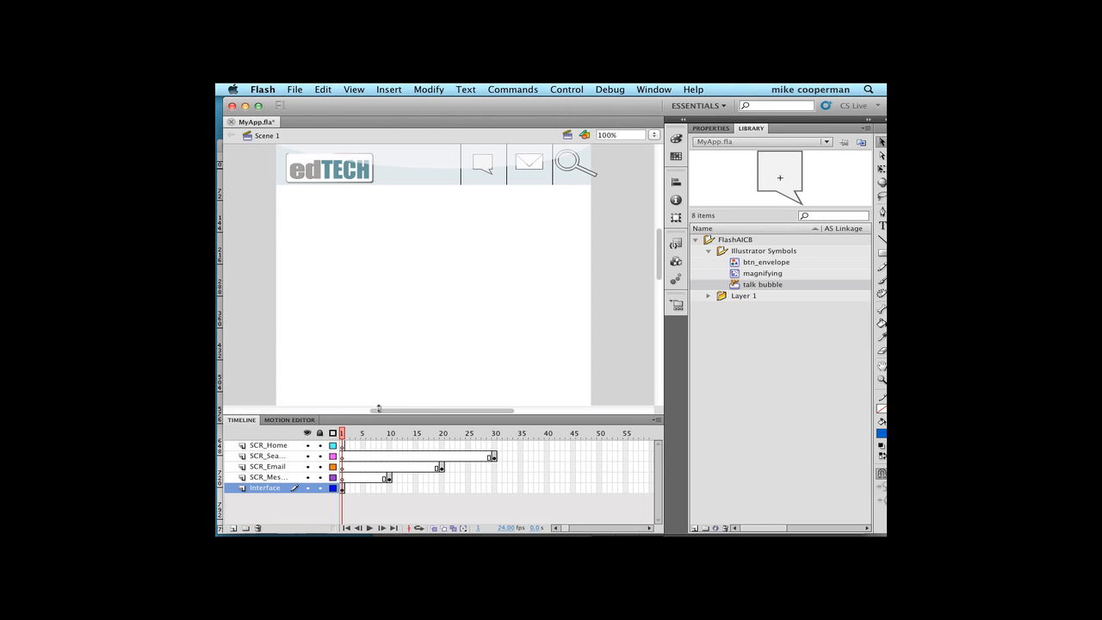
- Open the code snippets and expand the Timeline Navigation category to reach the Stop at this Frame snippet
click(655, 89)
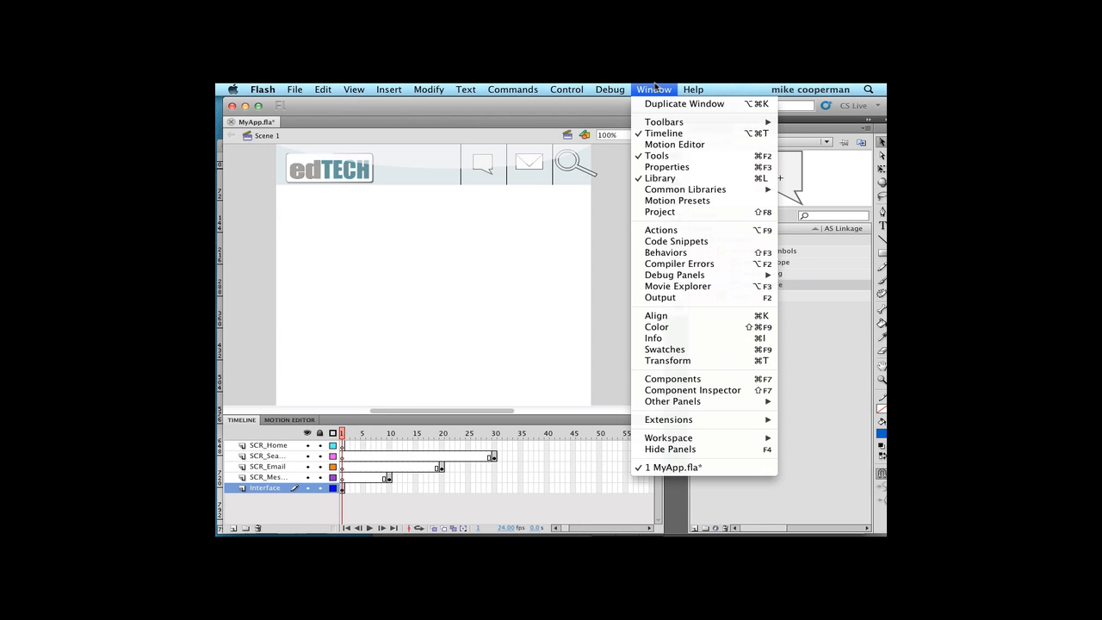
click(677, 242)
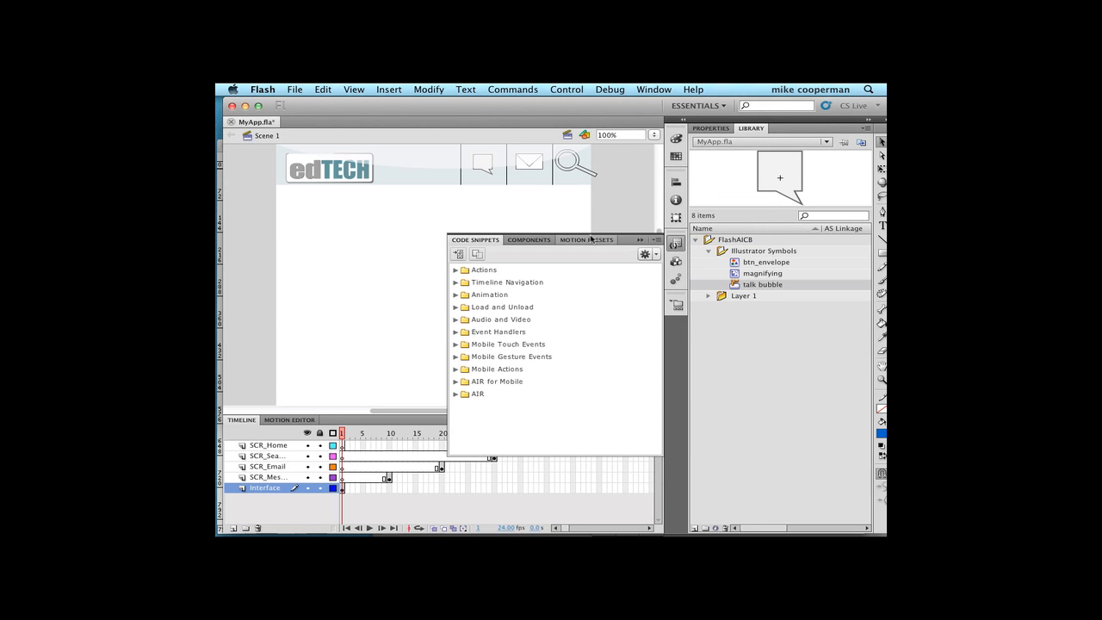
click(455, 270)
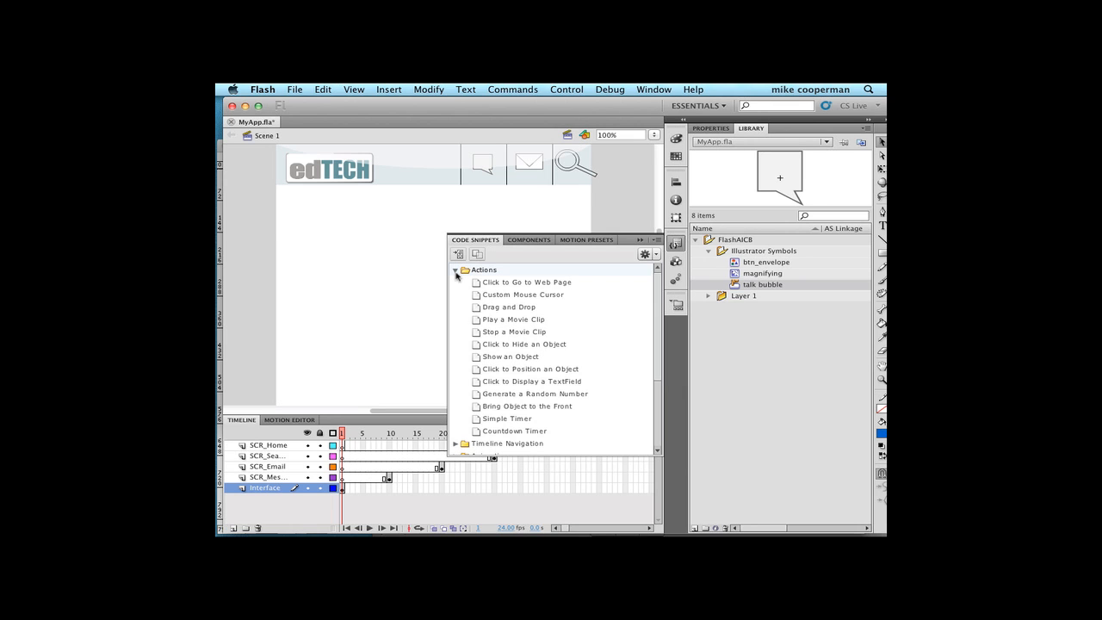
click(456, 270)
click(455, 282)
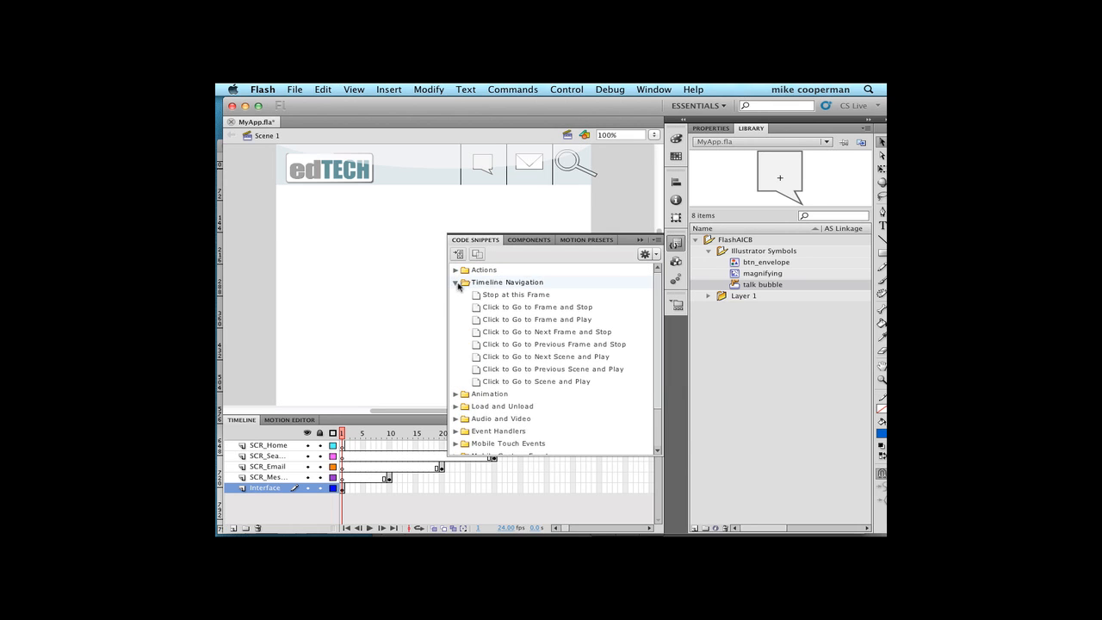
click(475, 294)
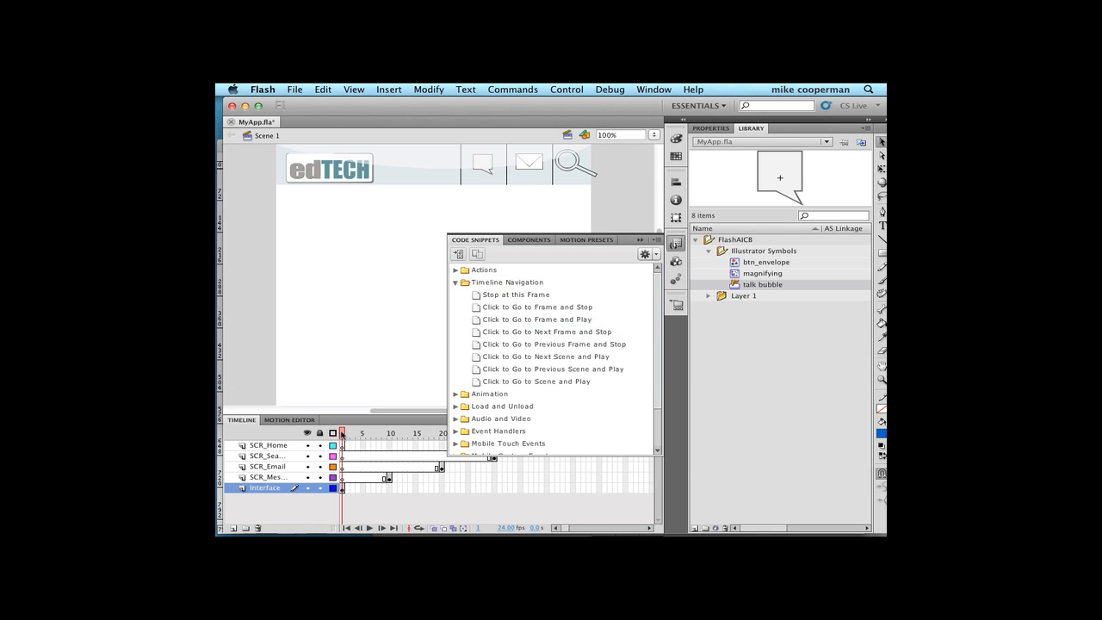
- Apply the Stop at this Frame code snippet to frame 1 of the main timeline and close the Actions window
click(342, 435)
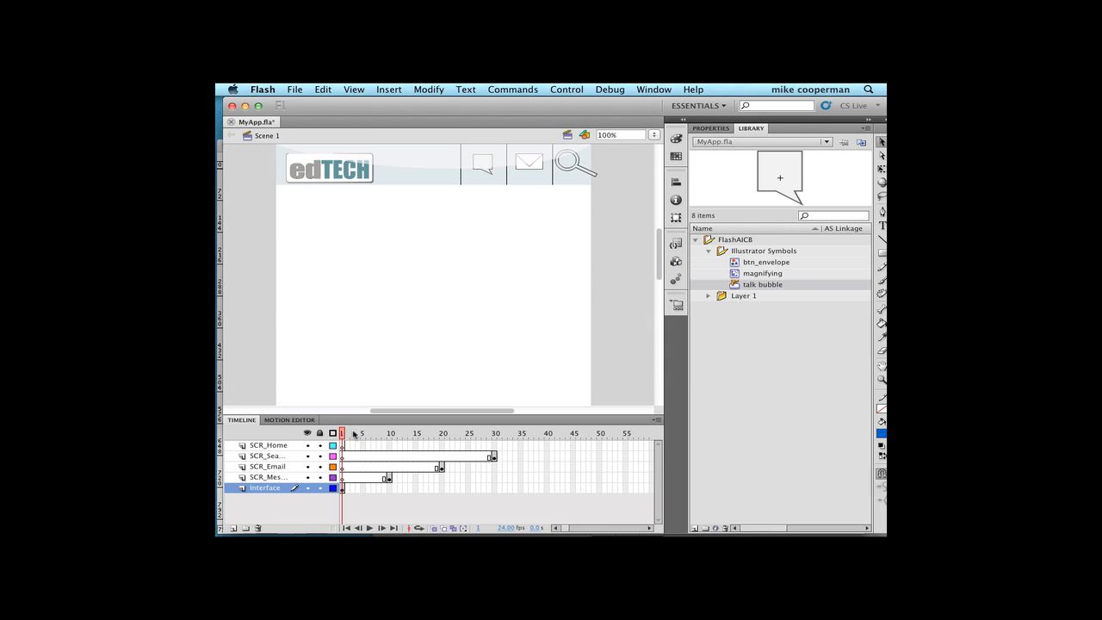
mouse_move(344, 435)
mouse_down()
mouse_move(364, 435)
mouse_move(342, 434)
mouse_up()
click(656, 90)
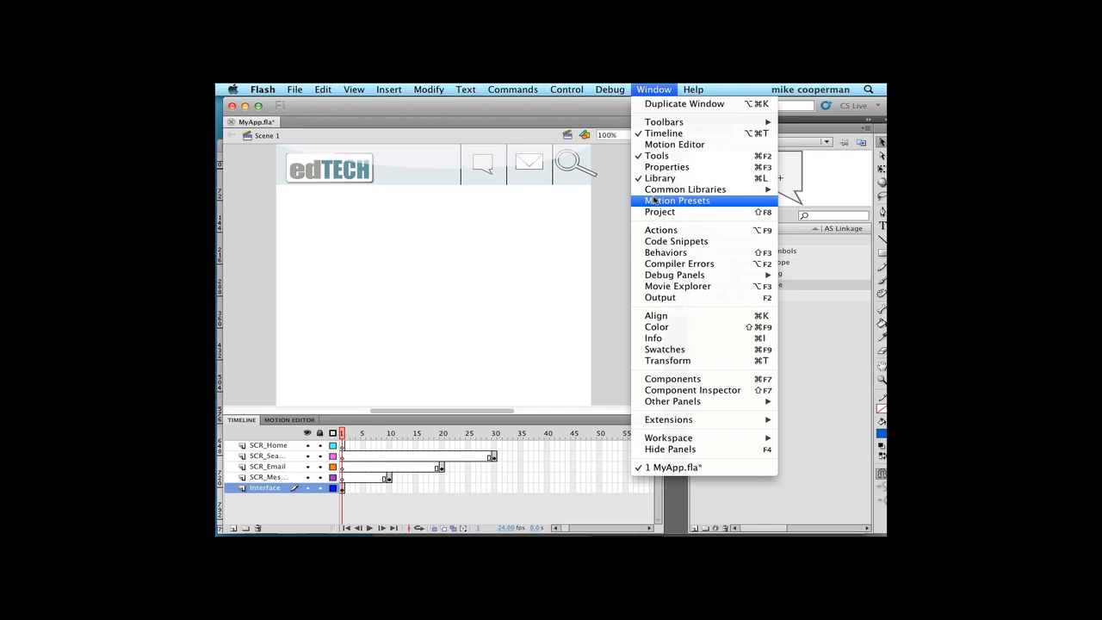
click(656, 241)
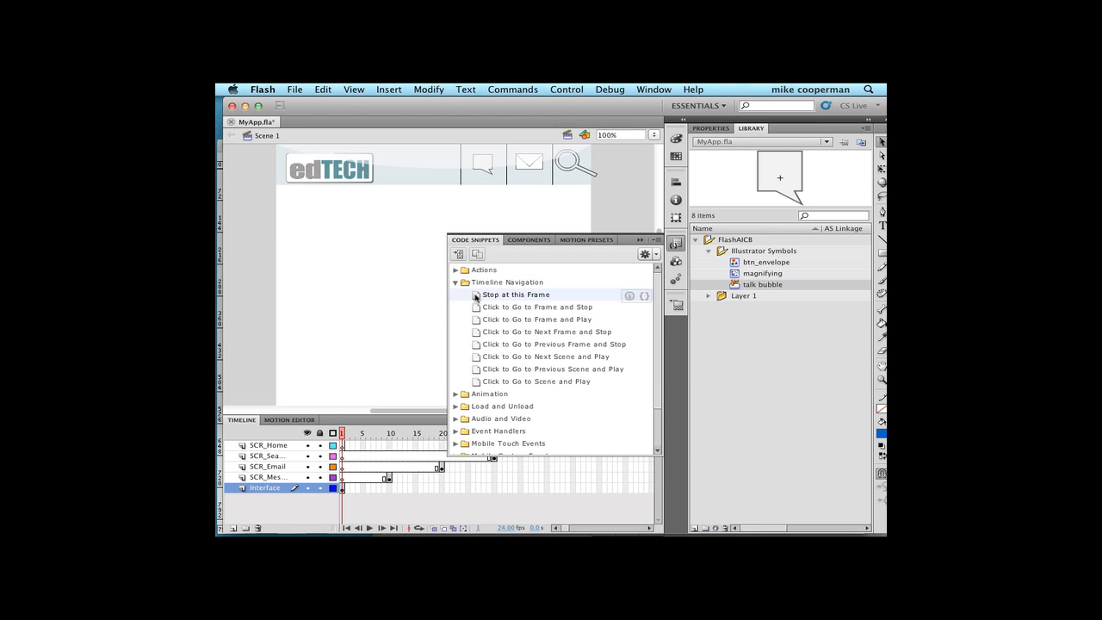
double_click(476, 297)
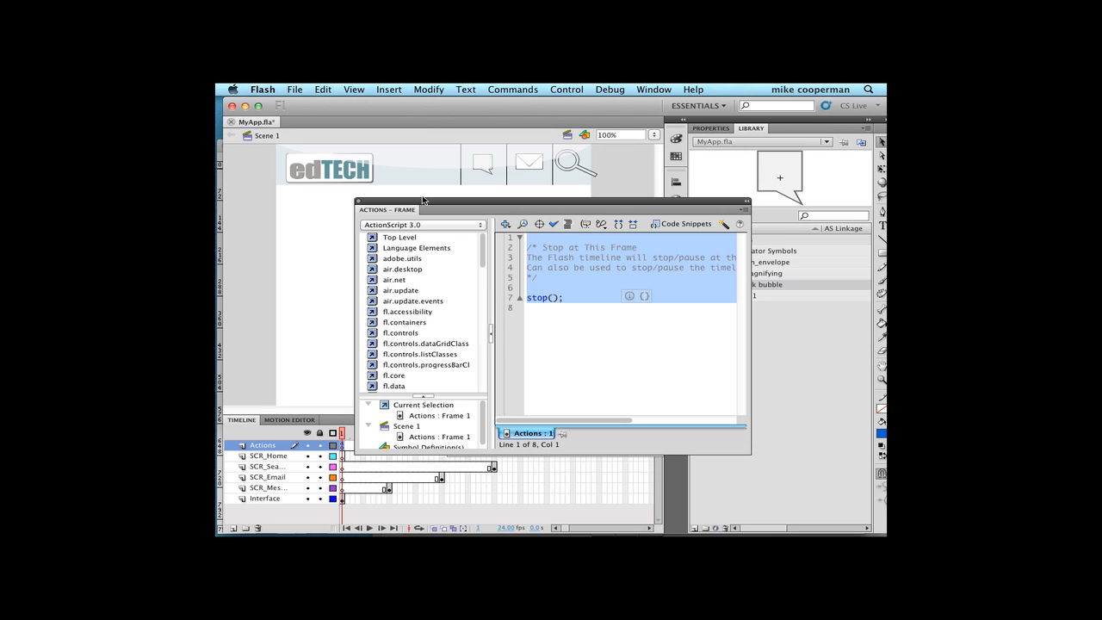
click(360, 203)
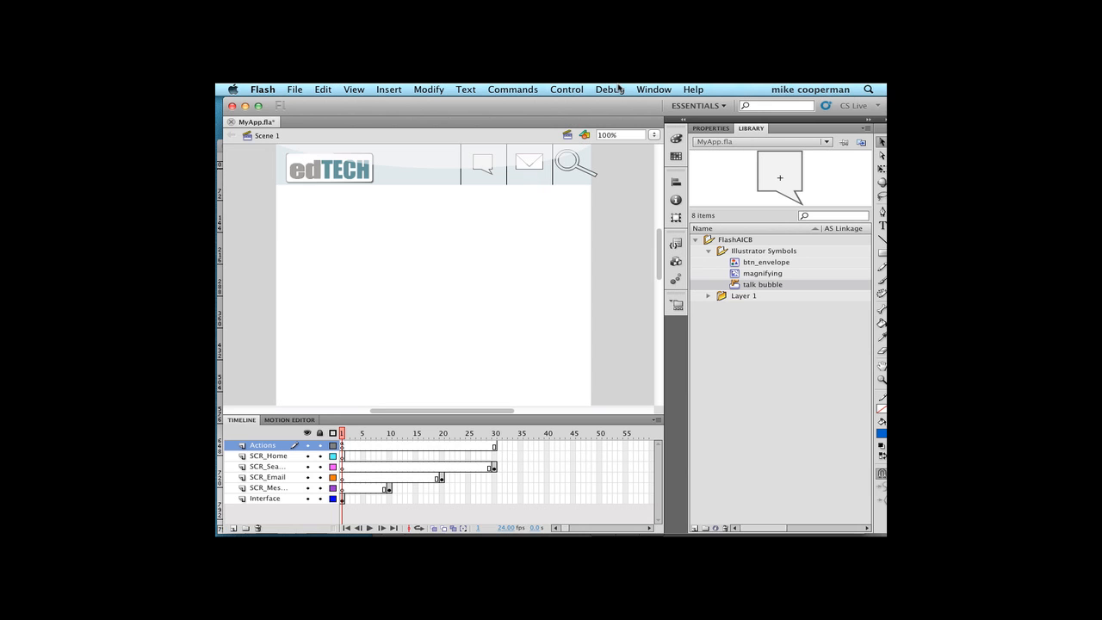
- Test the movie again with the stop action in place and close the preview
click(569, 86)
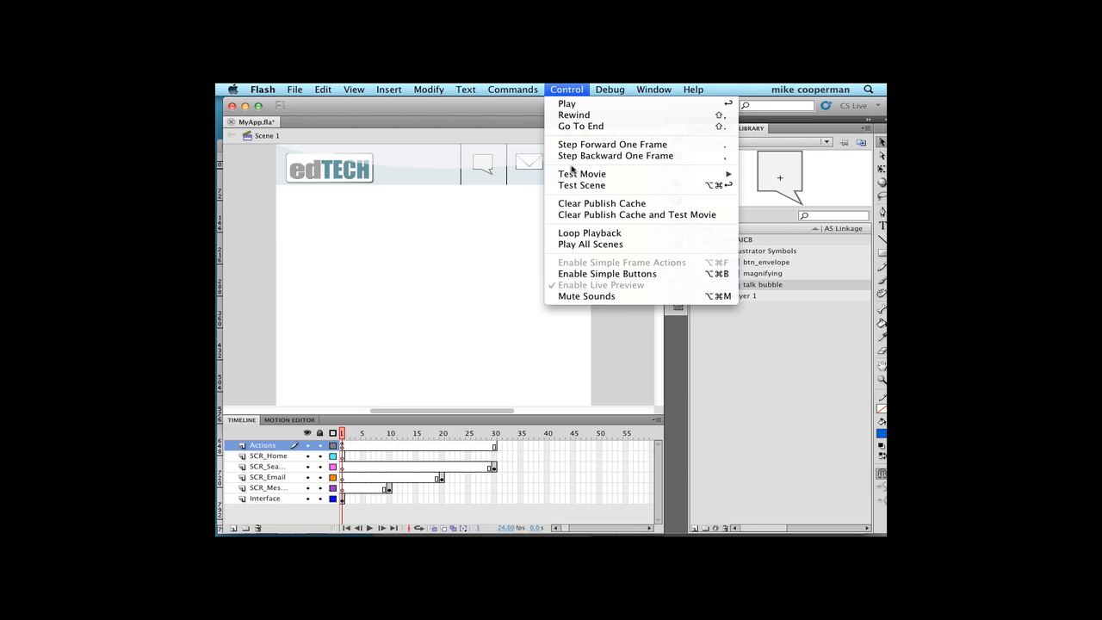
mouse_move(572, 177)
click(474, 238)
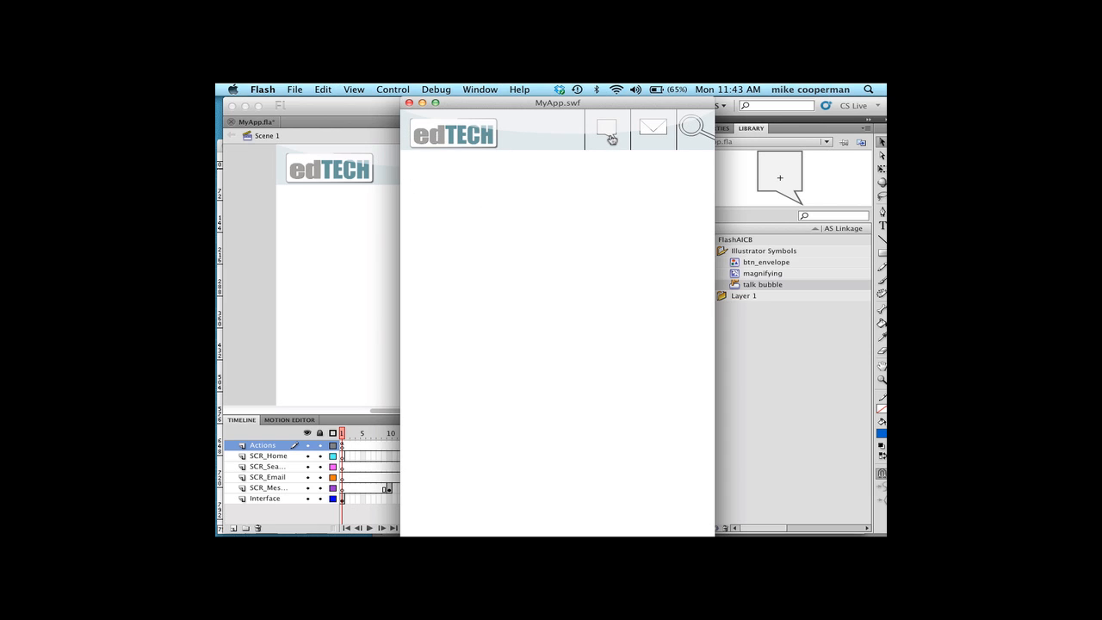
click(409, 103)
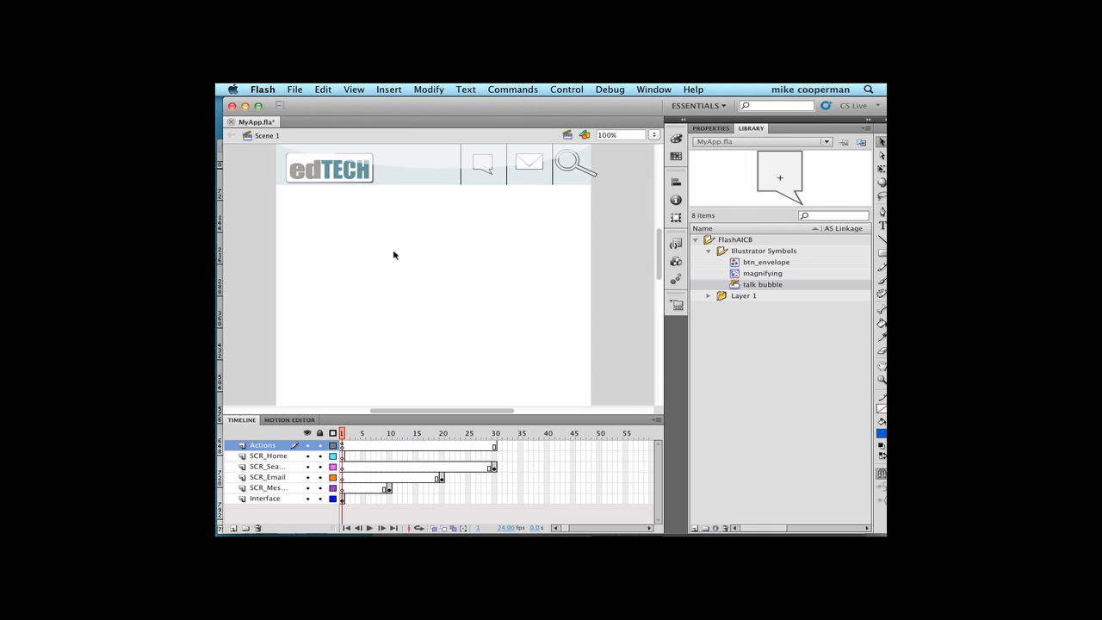
- Inspect the talk bubble button and the message screen layer, moving the playhead to the Messages screen at frame 10
click(488, 174)
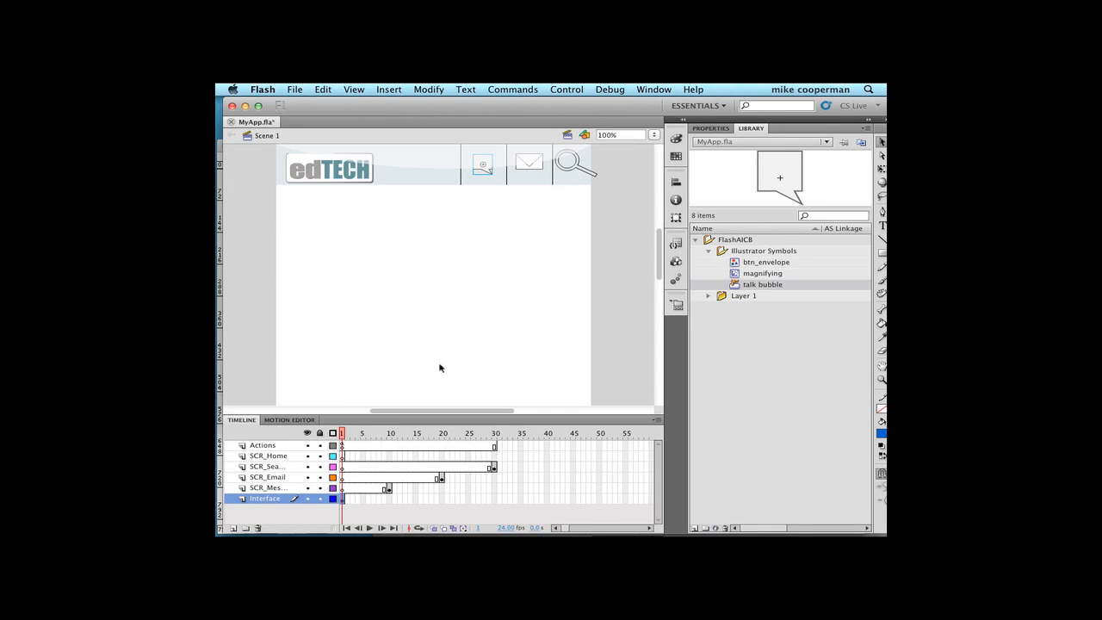
click(255, 488)
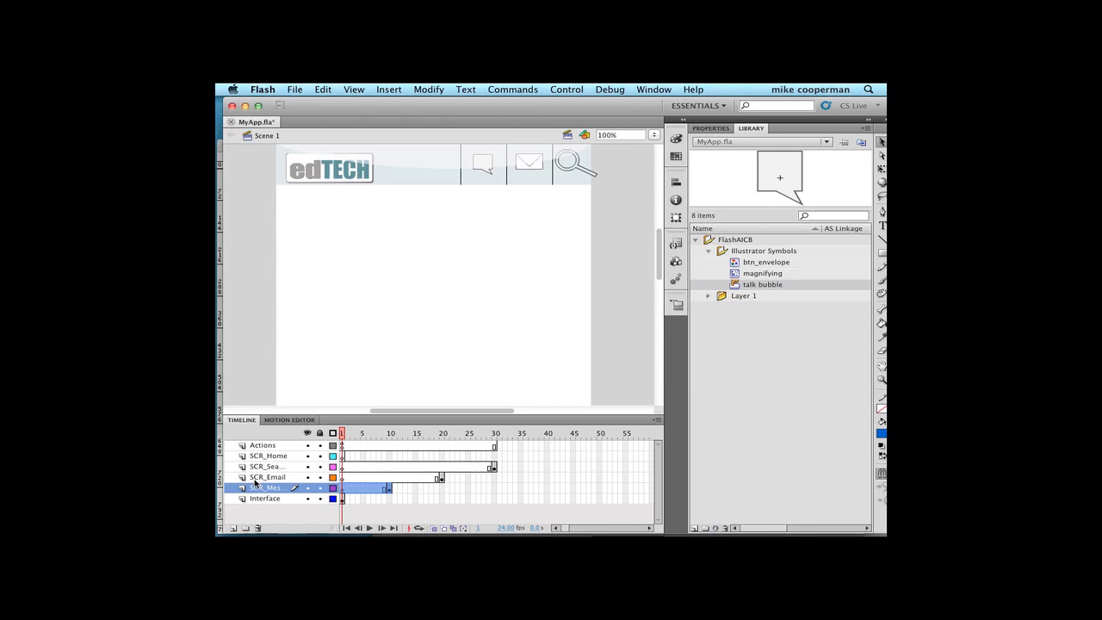
click(347, 434)
drag(347, 438, 390, 437)
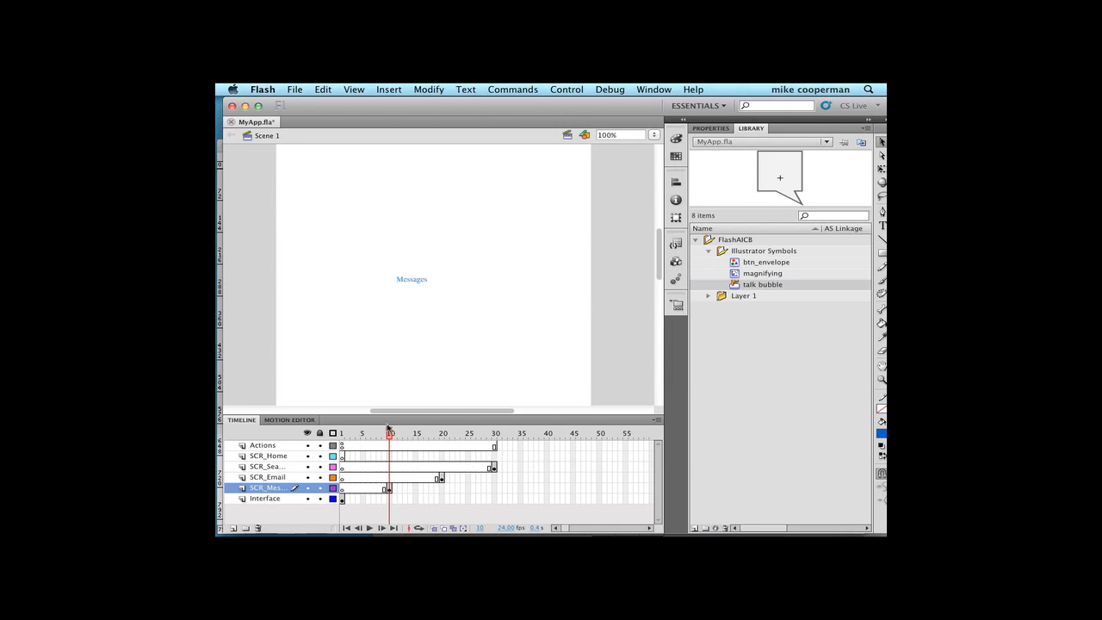
- Detach the timeline as a floating window below the Messages text and return the playhead to frame 1
drag(346, 419, 355, 300)
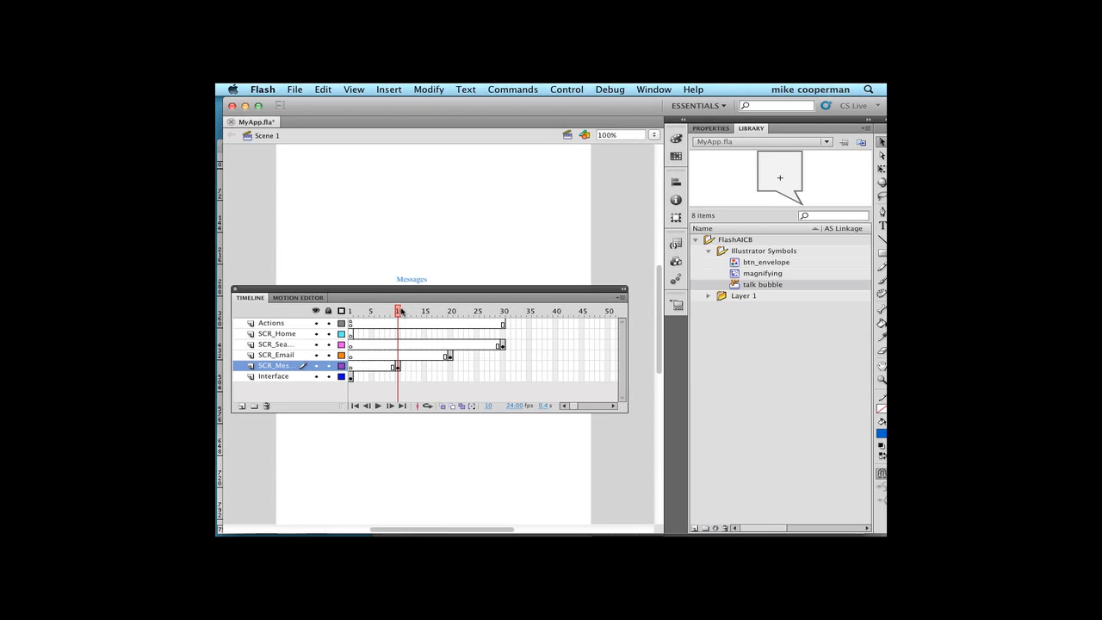
click(393, 312)
drag(392, 313, 379, 315)
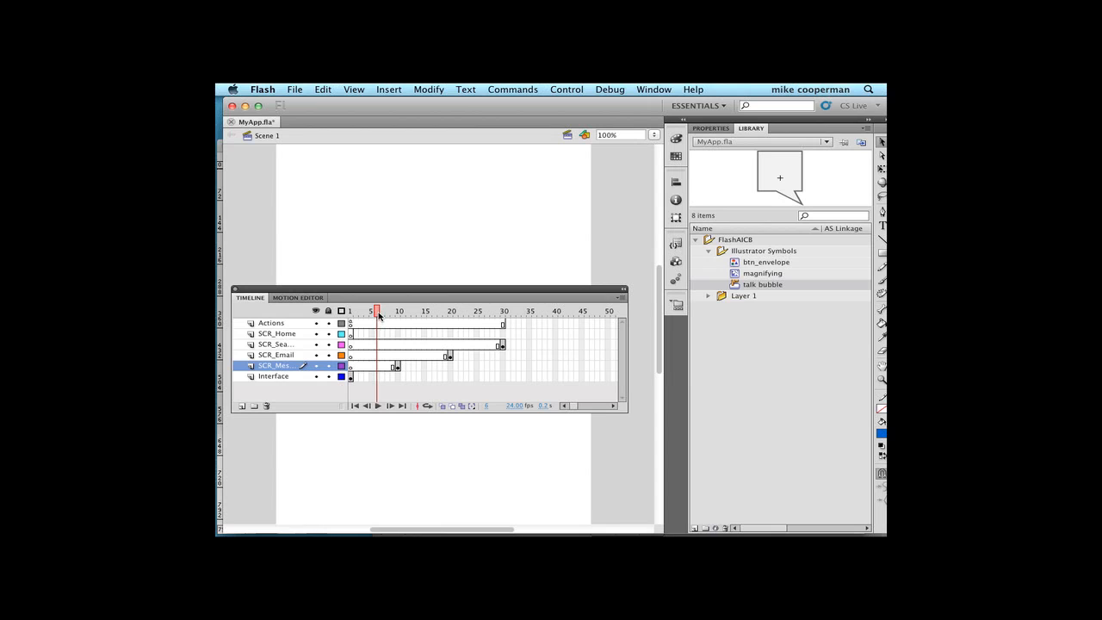
drag(378, 314, 466, 351)
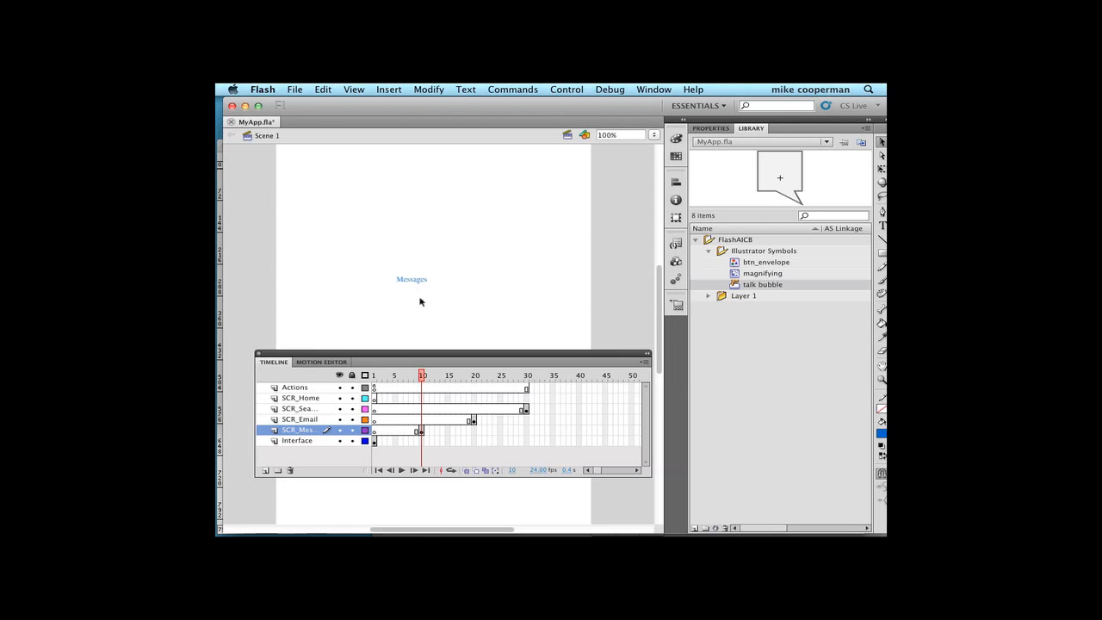
drag(388, 355, 373, 381)
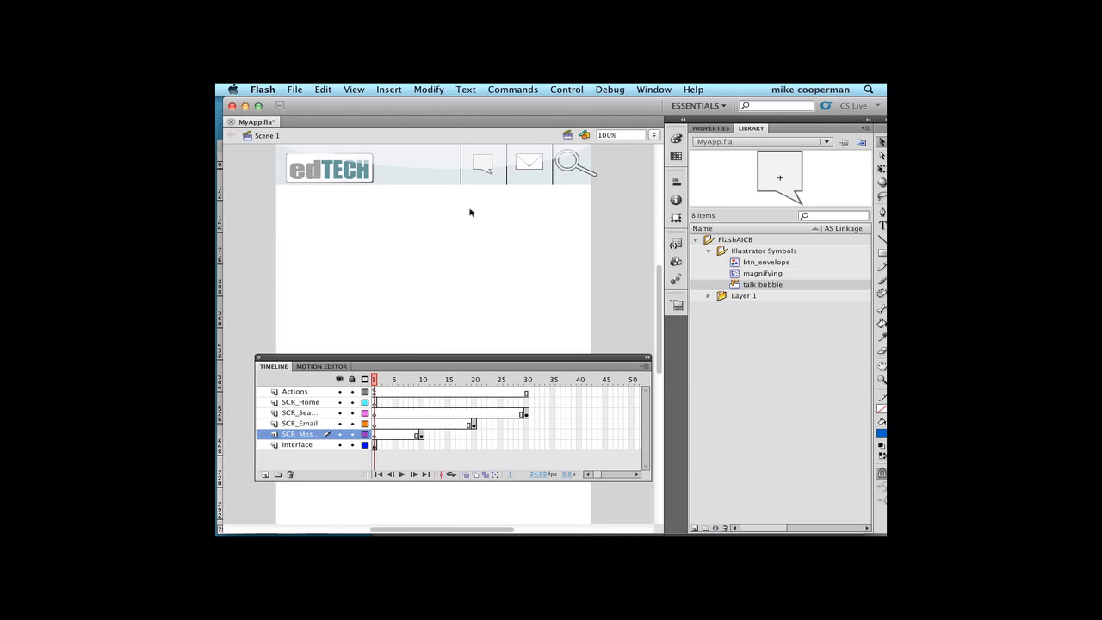
- Apply the Click to Go to Frame and Stop code snippet to the talk bubble button in the header
click(490, 174)
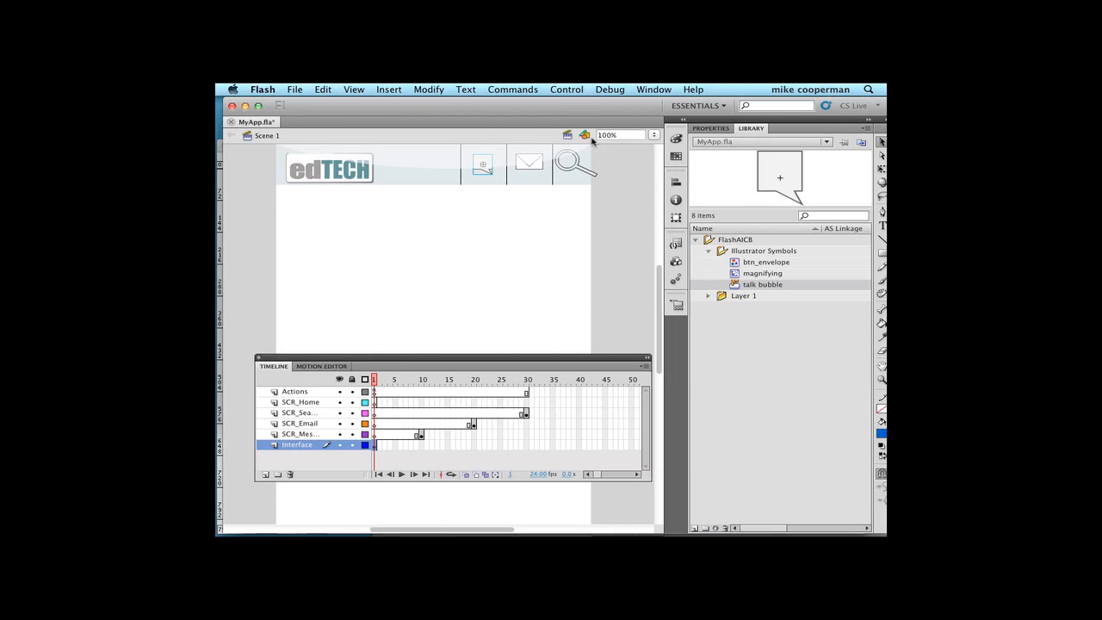
click(654, 88)
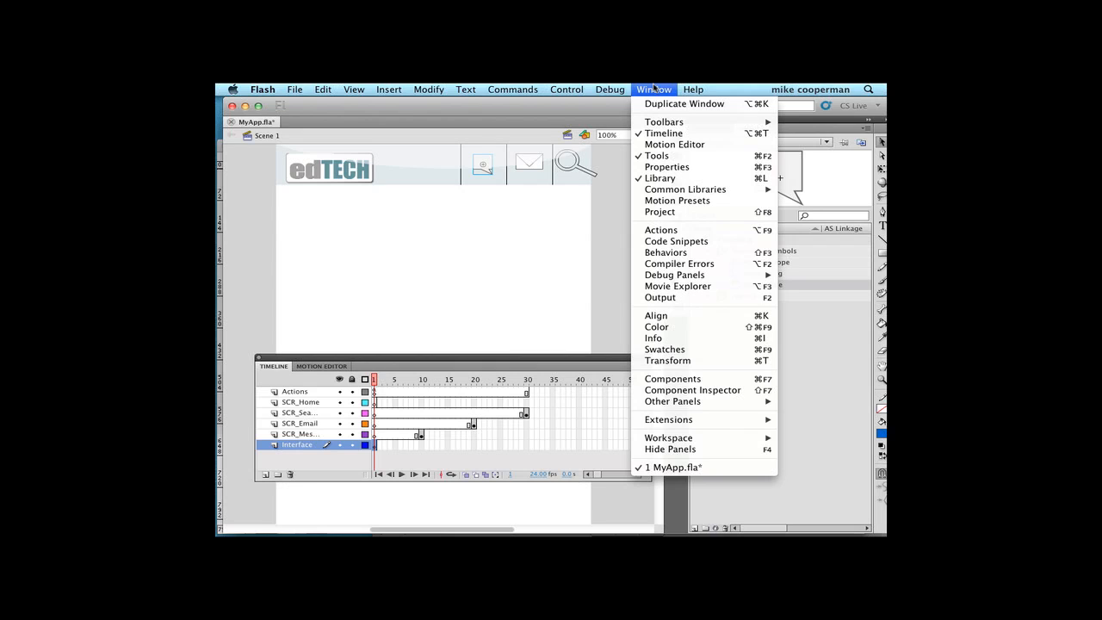
click(665, 243)
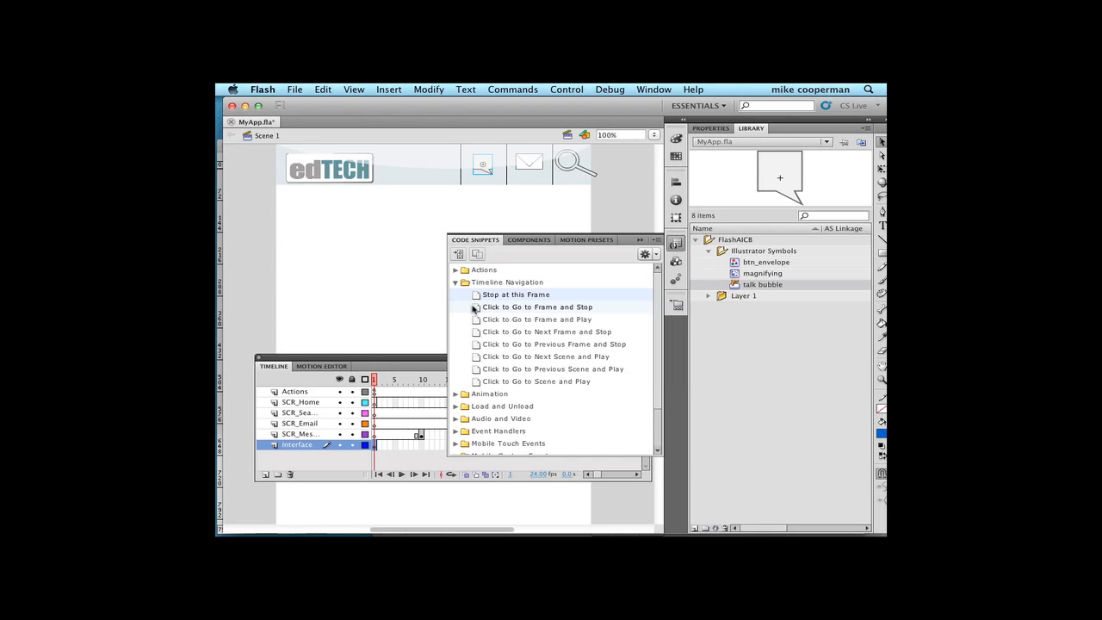
double_click(474, 308)
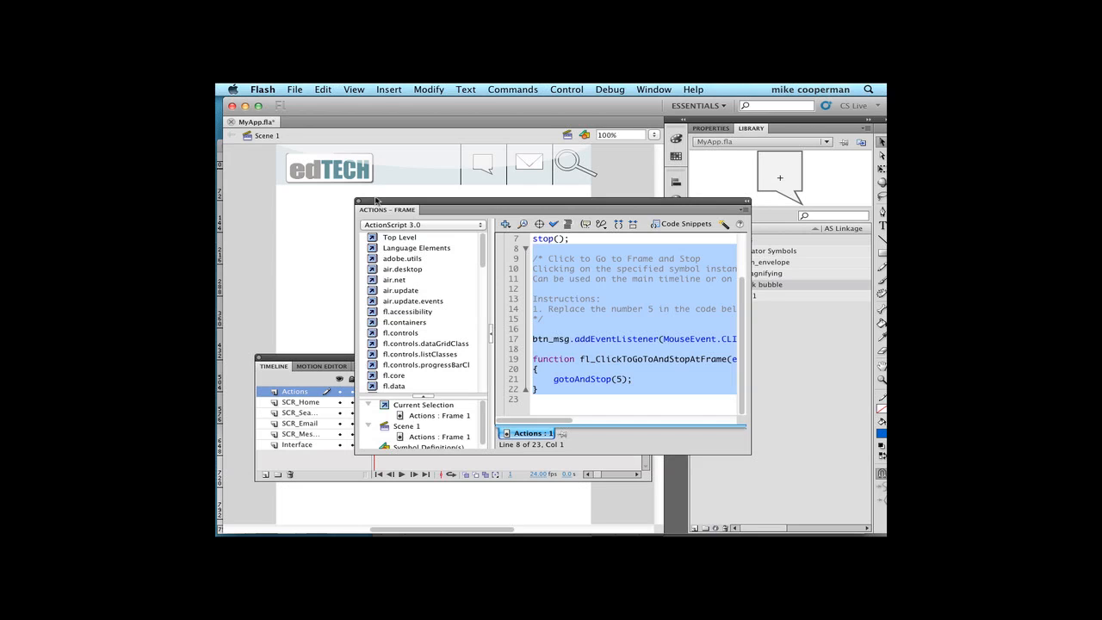
- Locate the Messages screen's frame on the timeline and set the btn_msg handler's gotoAndStop target to frame 10
drag(386, 202, 659, 287)
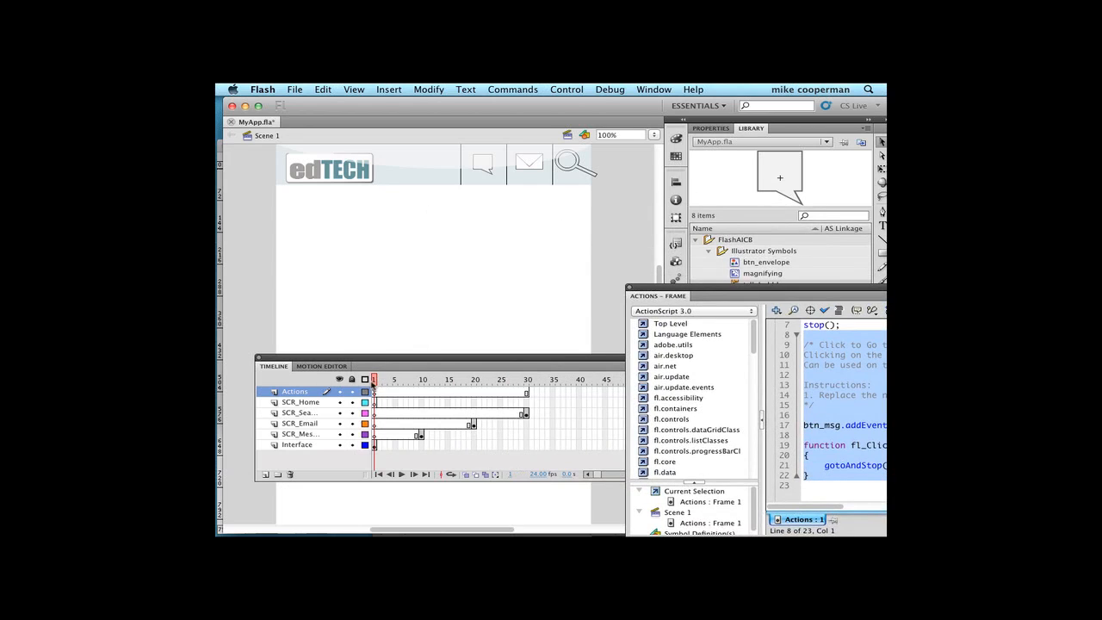
drag(374, 382, 395, 383)
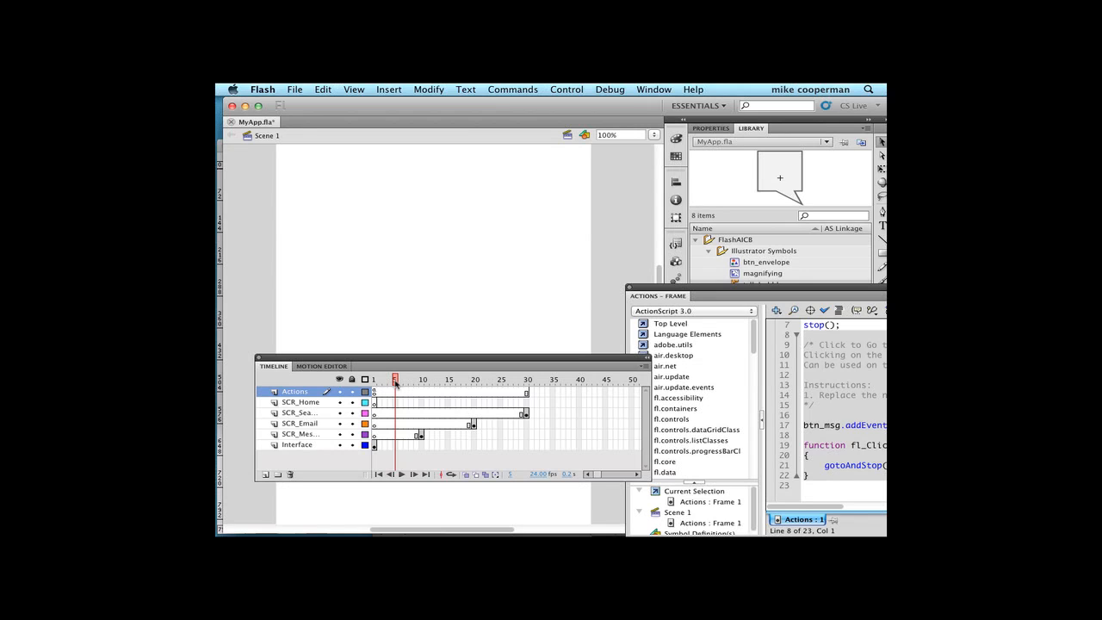
drag(395, 383, 423, 384)
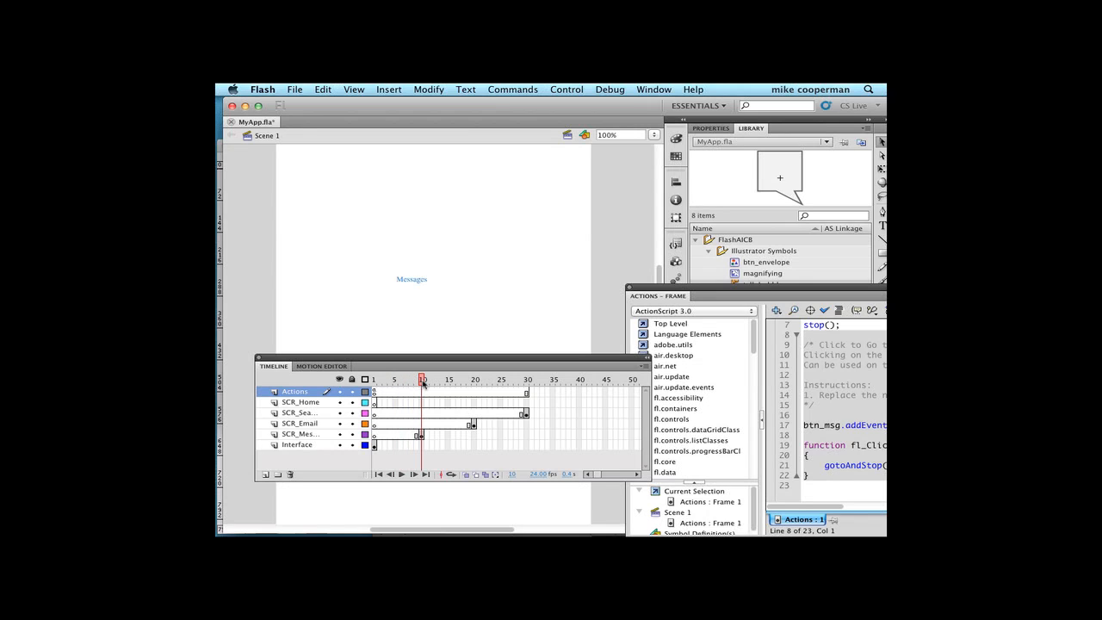
drag(730, 287, 416, 177)
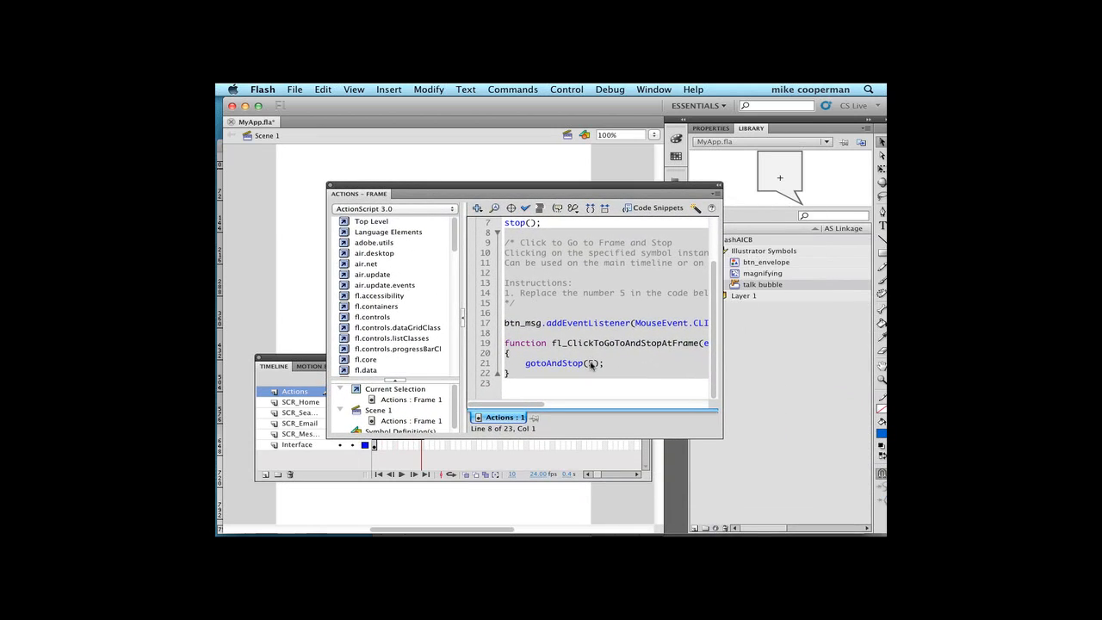
click(591, 364)
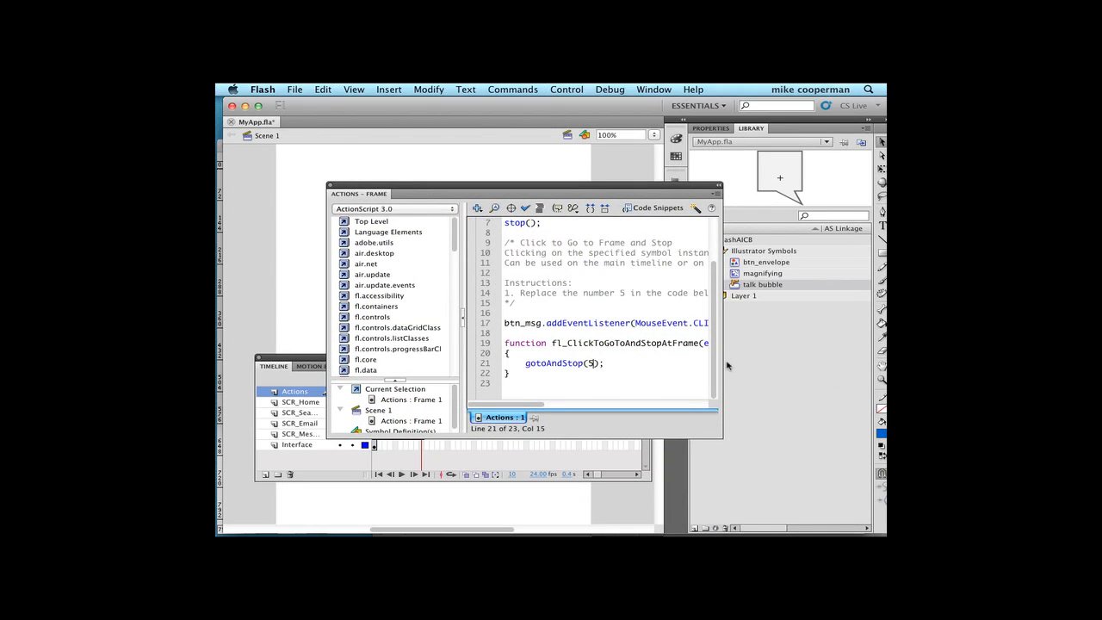
key(BackSpace)
text(10)
drag(486, 188, 846, 310)
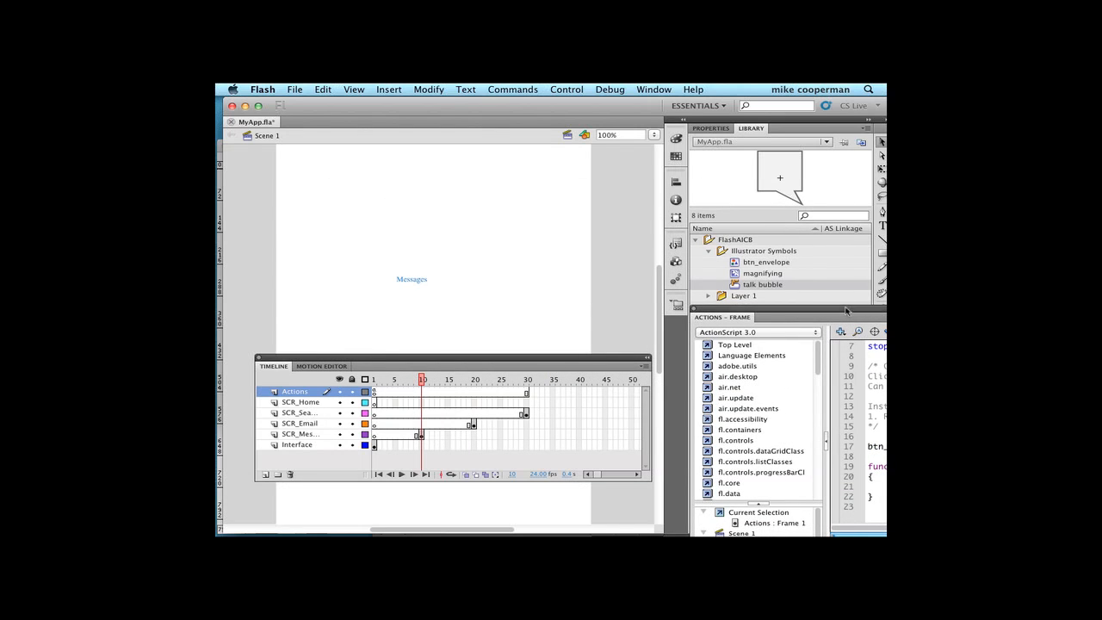
- Return the playhead to frame 1 and save the MyApp.fla document
click(415, 380)
click(373, 380)
click(302, 89)
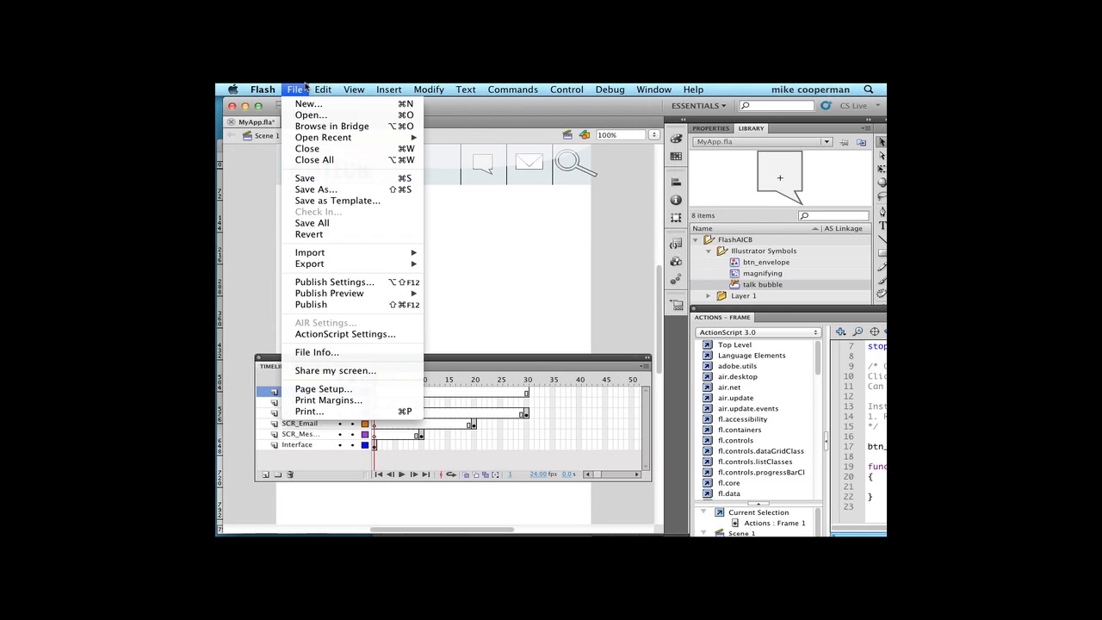
click(311, 178)
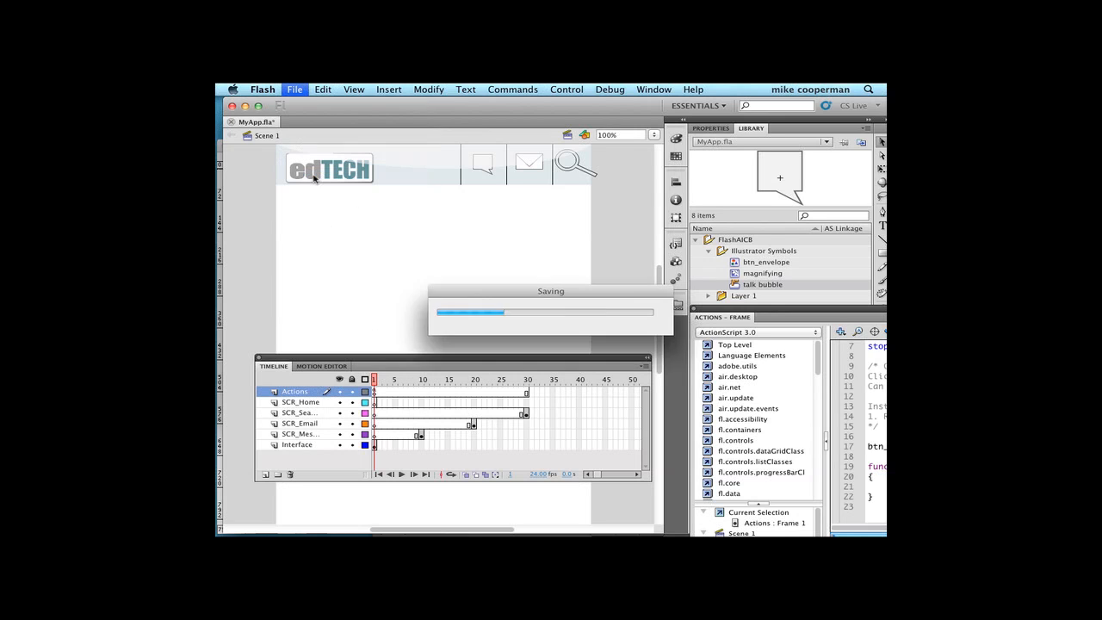
- Test the movie by trying the talk bubble button in the header, and close the preview
click(567, 89)
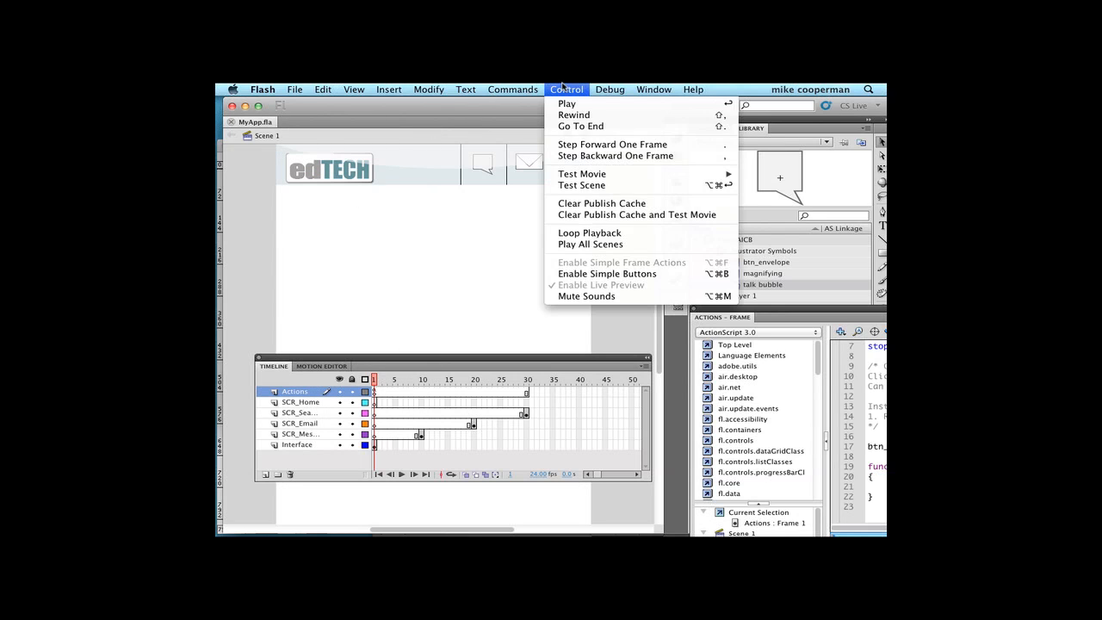
mouse_move(577, 175)
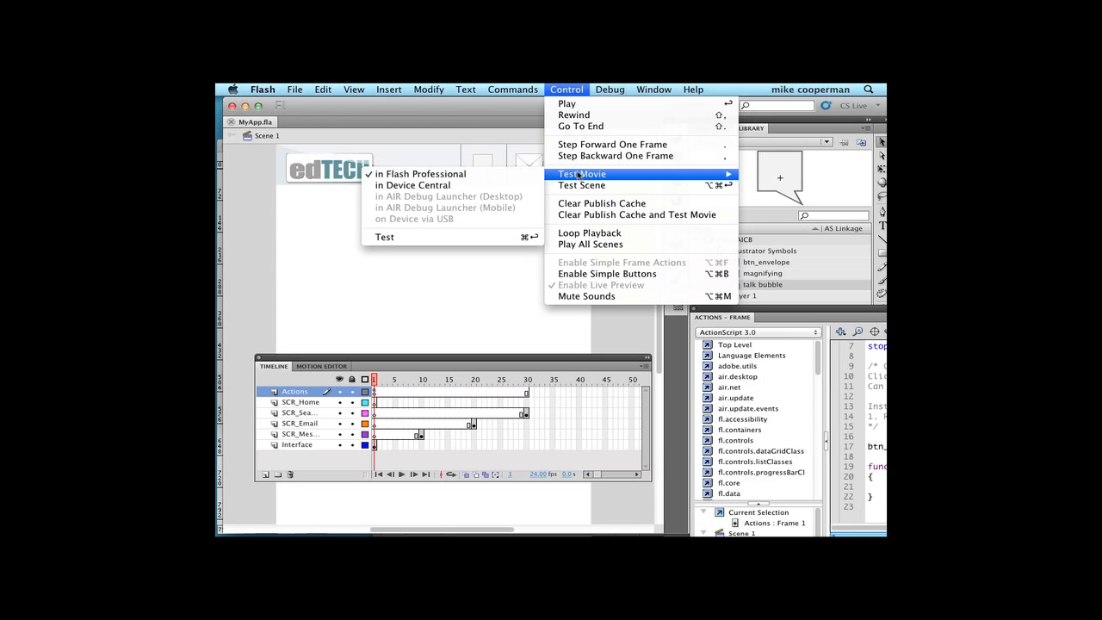
click(466, 237)
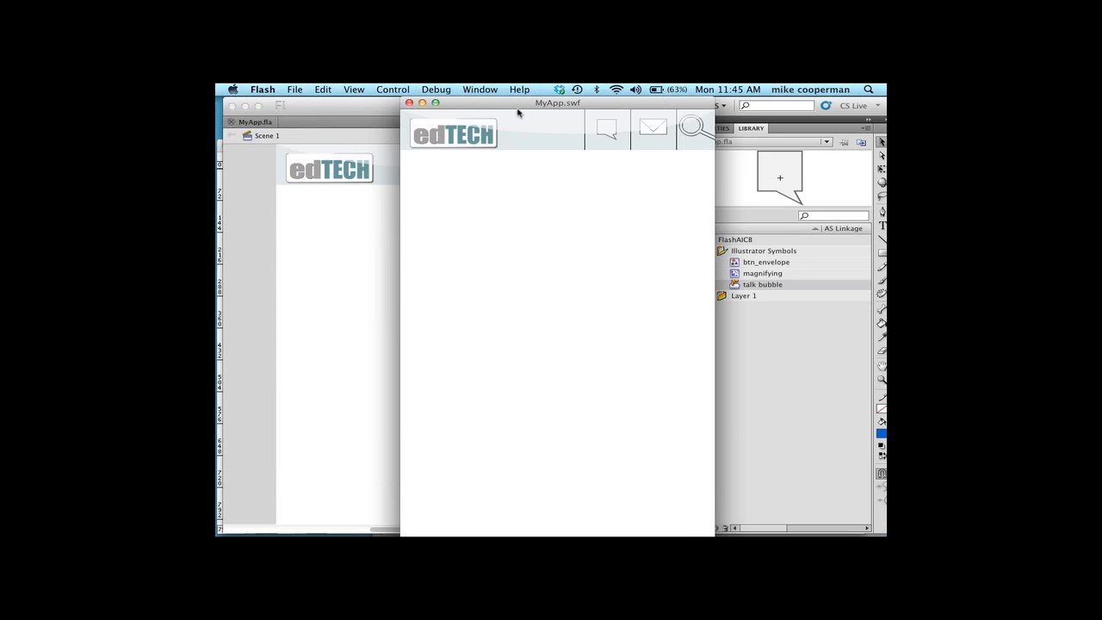
drag(517, 110, 472, 112)
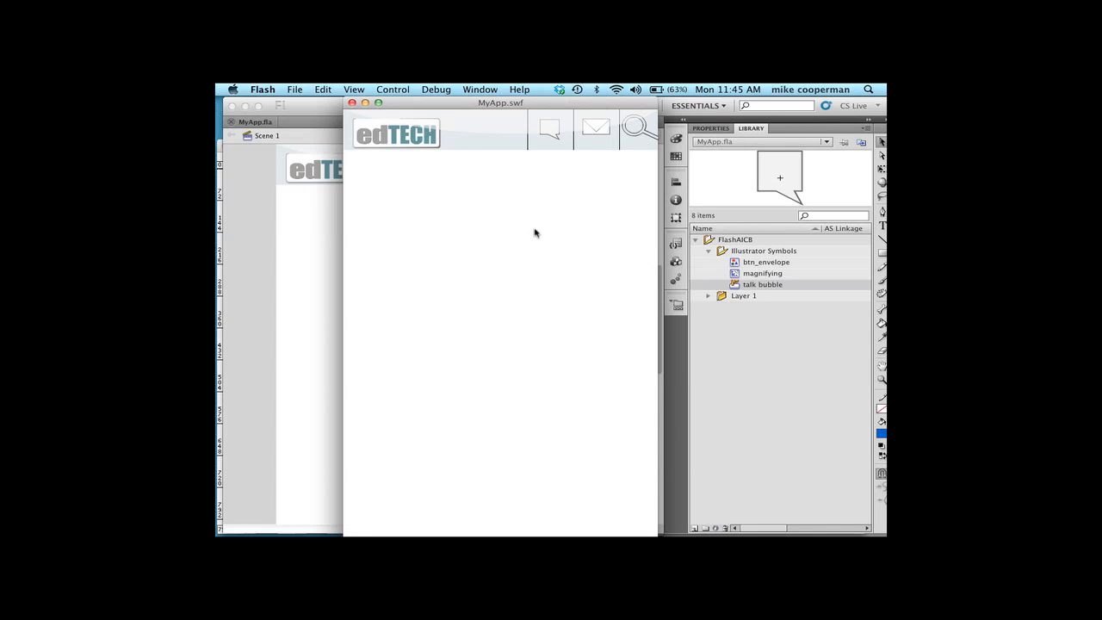
click(555, 139)
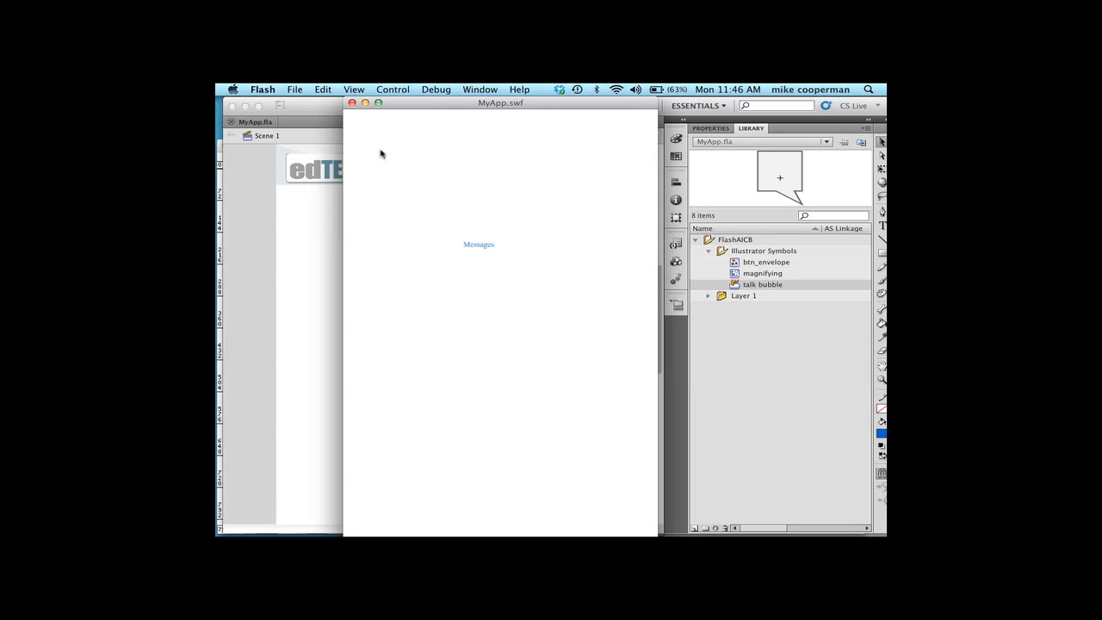
click(352, 103)
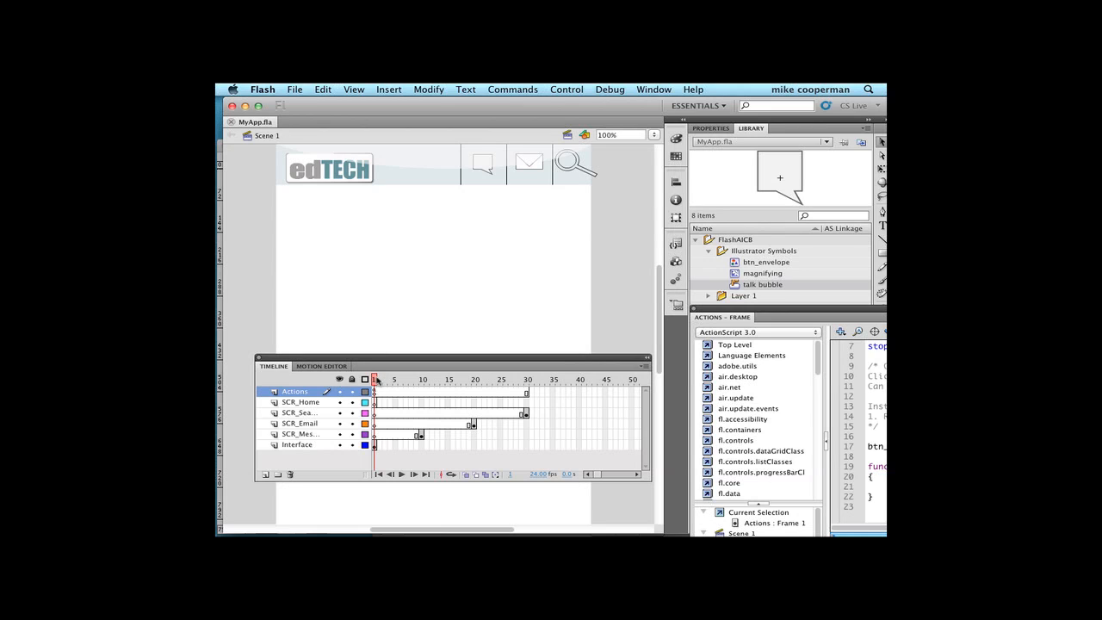
- Examine the envelope, magnifying glass and talk bubble artwork in the header on the Interface layer at frame 1
click(533, 169)
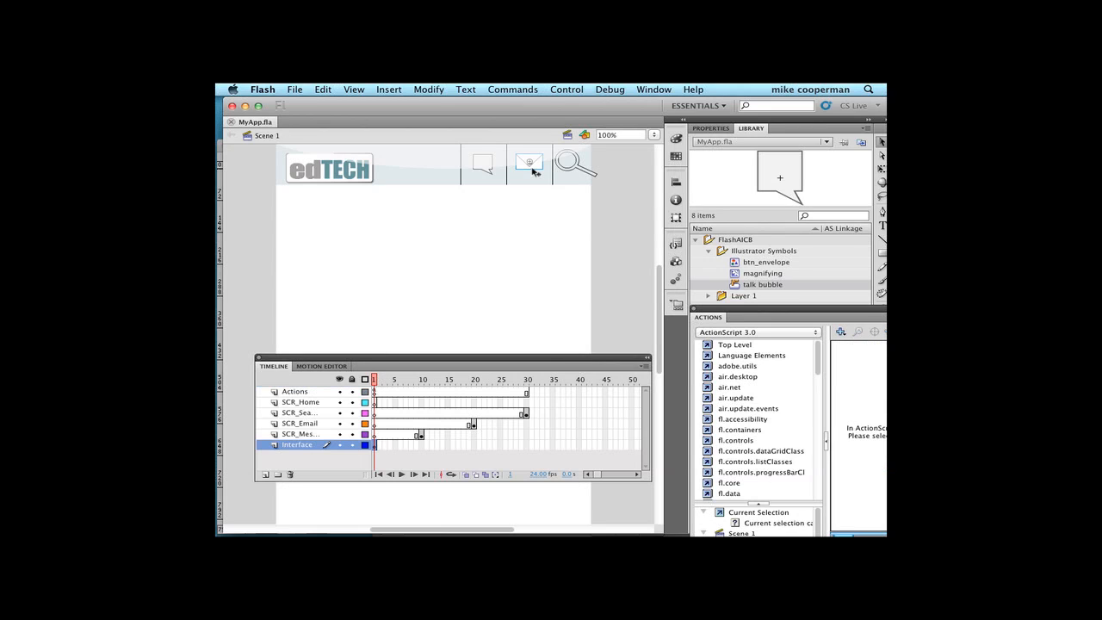
click(568, 171)
click(486, 171)
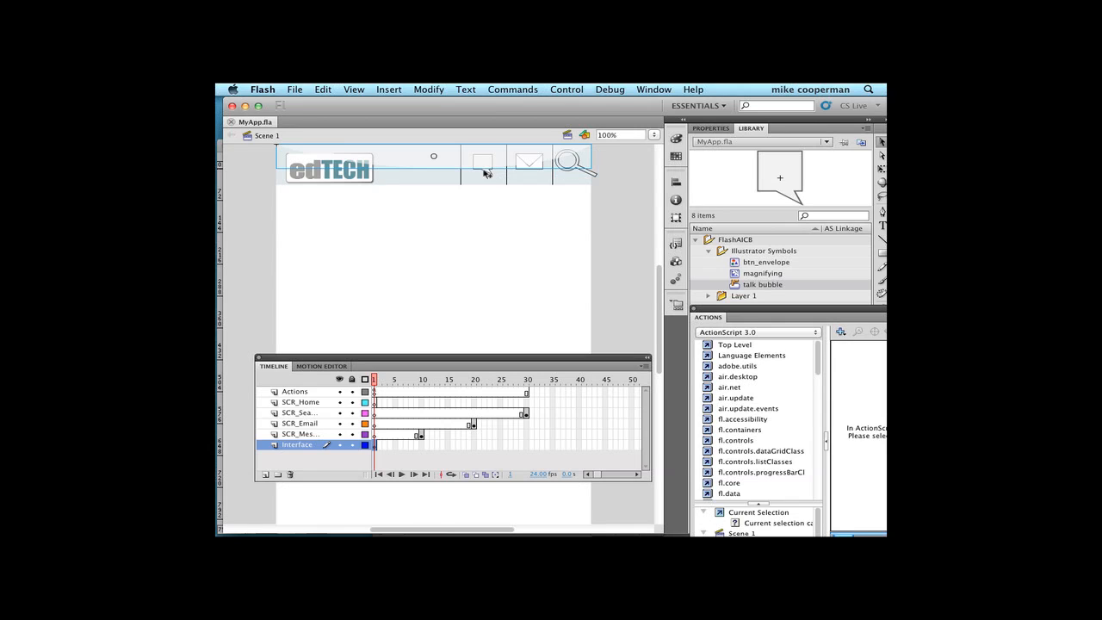
click(488, 172)
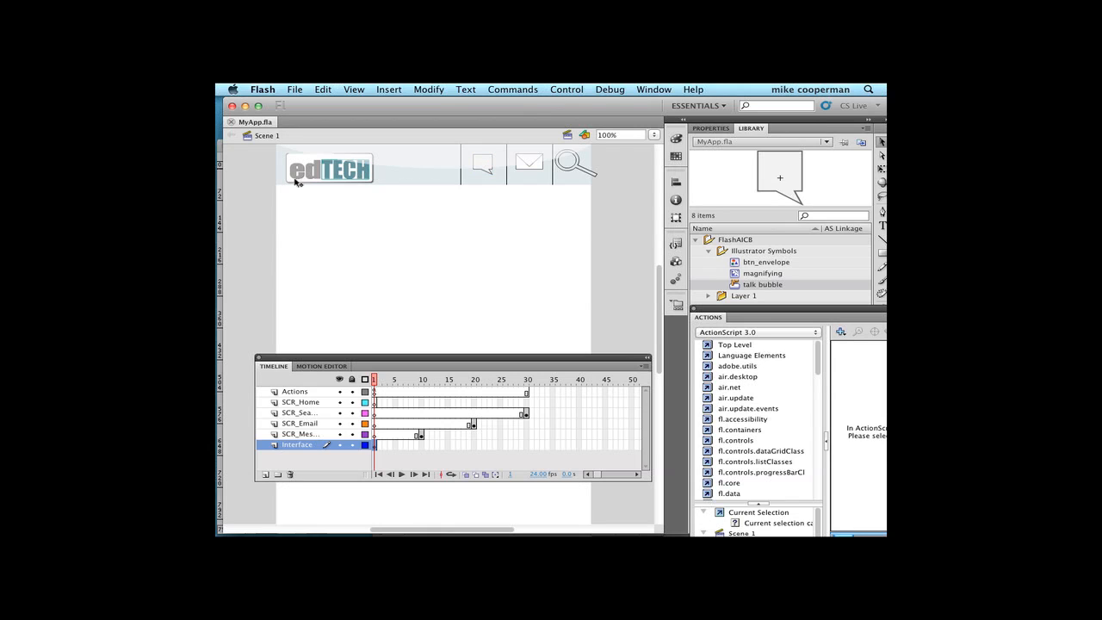
click(317, 205)
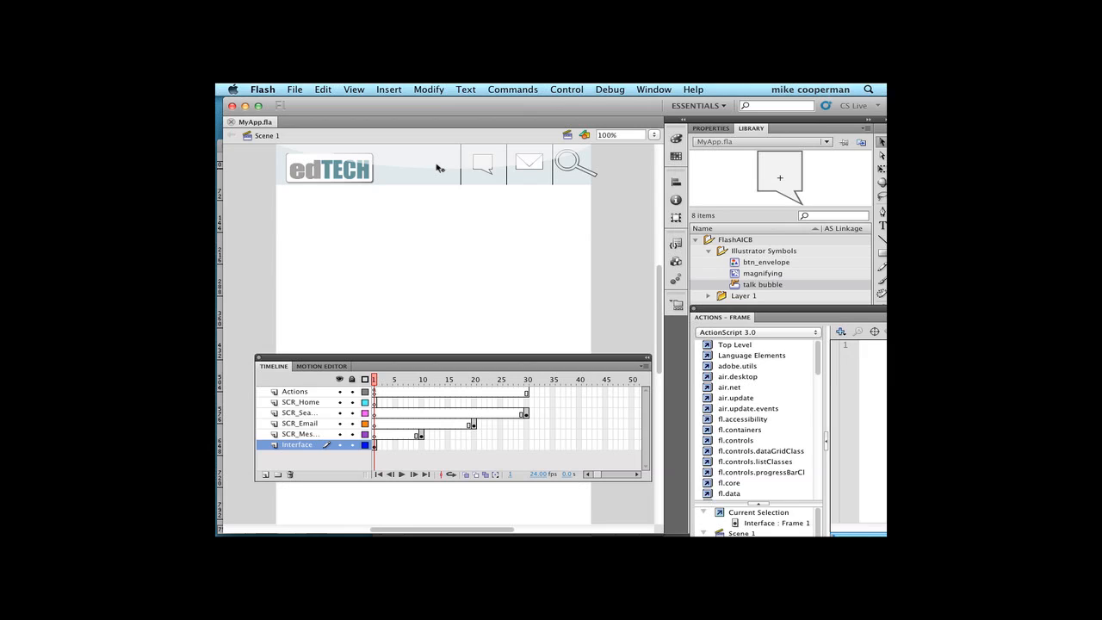
click(488, 171)
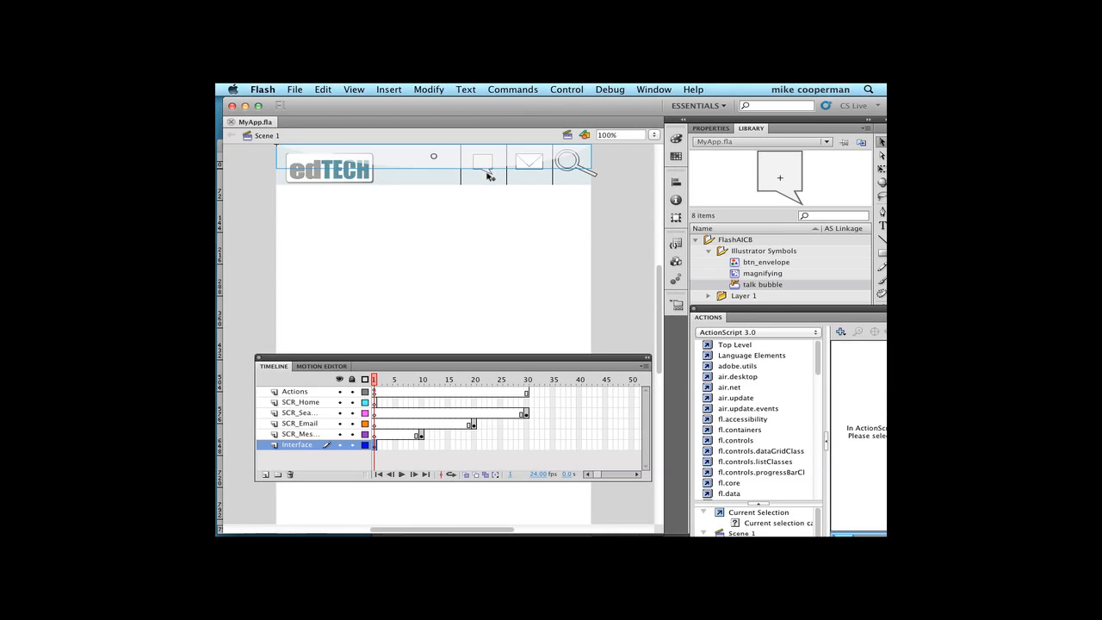
click(437, 249)
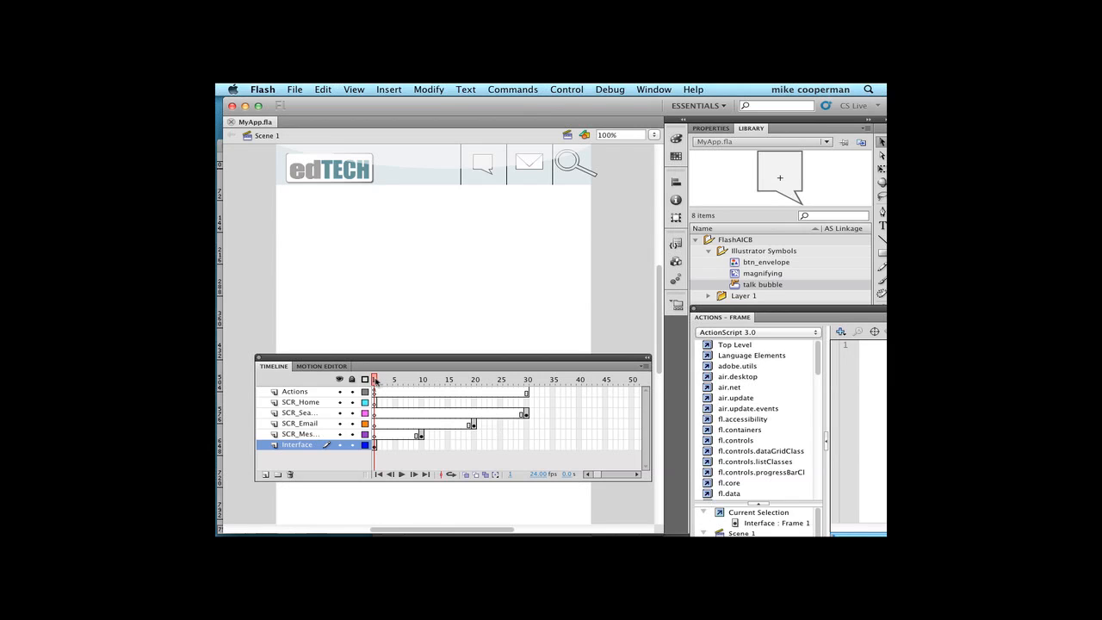
- Extend the Interface layer through the Search screen by inserting a frame at frame 30
drag(375, 381, 528, 387)
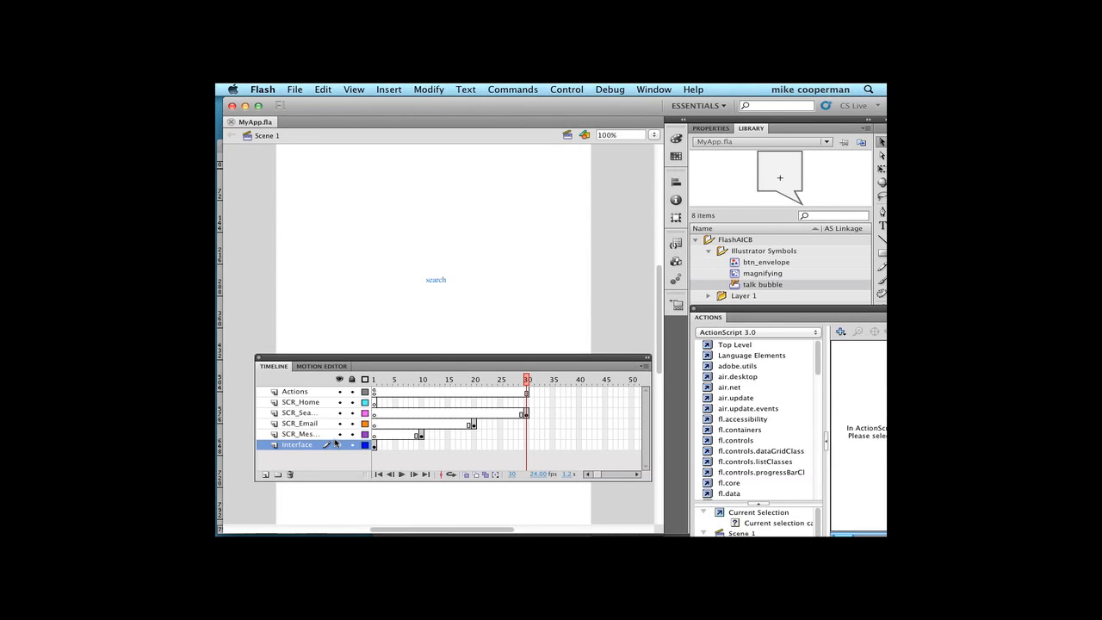
click(527, 434)
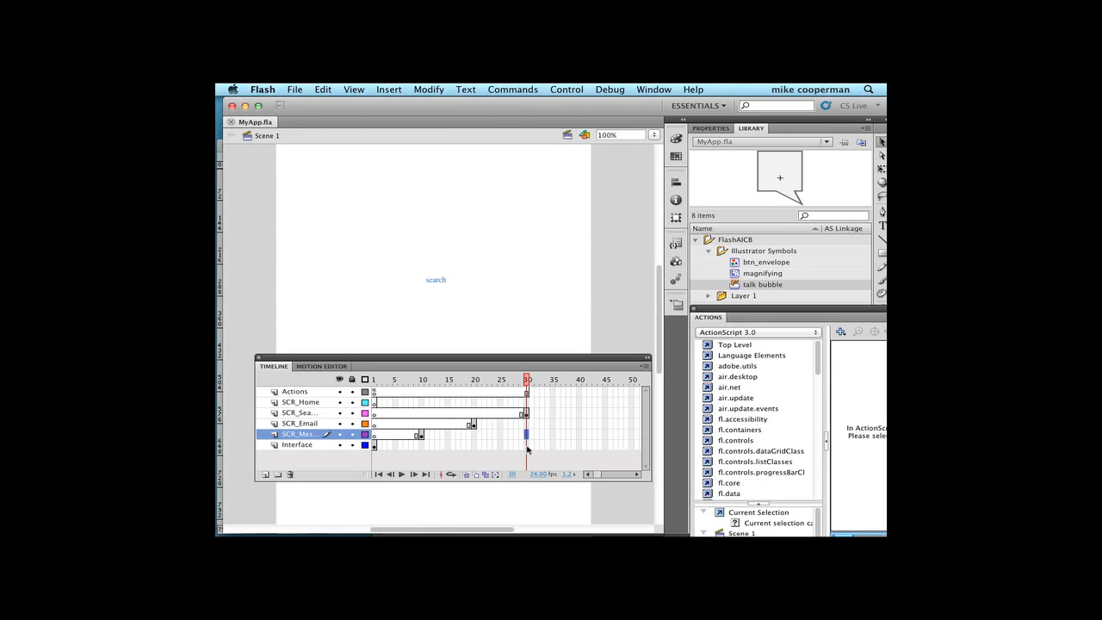
click(527, 445)
click(398, 88)
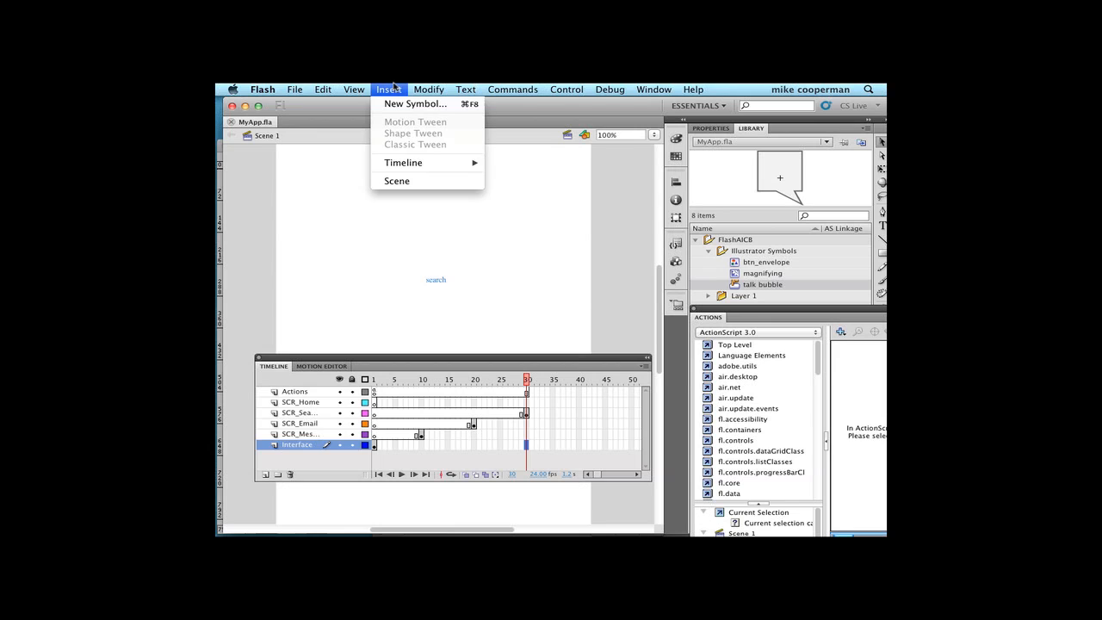
mouse_move(415, 164)
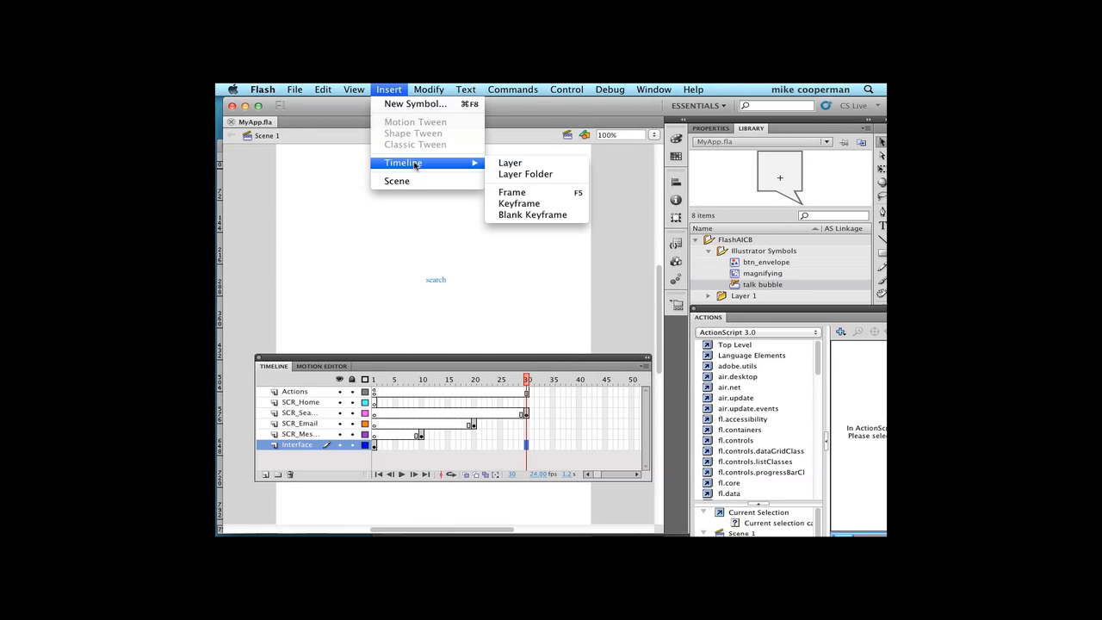
click(521, 197)
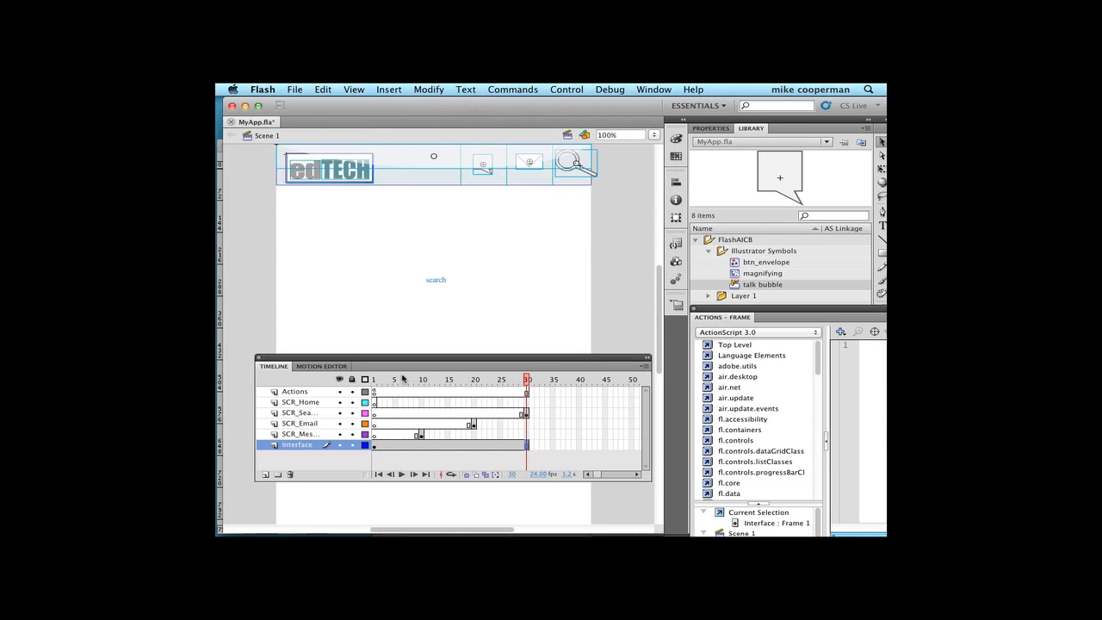
- Move the playhead back to frame 1 and save the document with the extended Interface layer
click(373, 379)
mouse_move(374, 381)
mouse_down()
mouse_move(528, 395)
mouse_move(374, 385)
mouse_up()
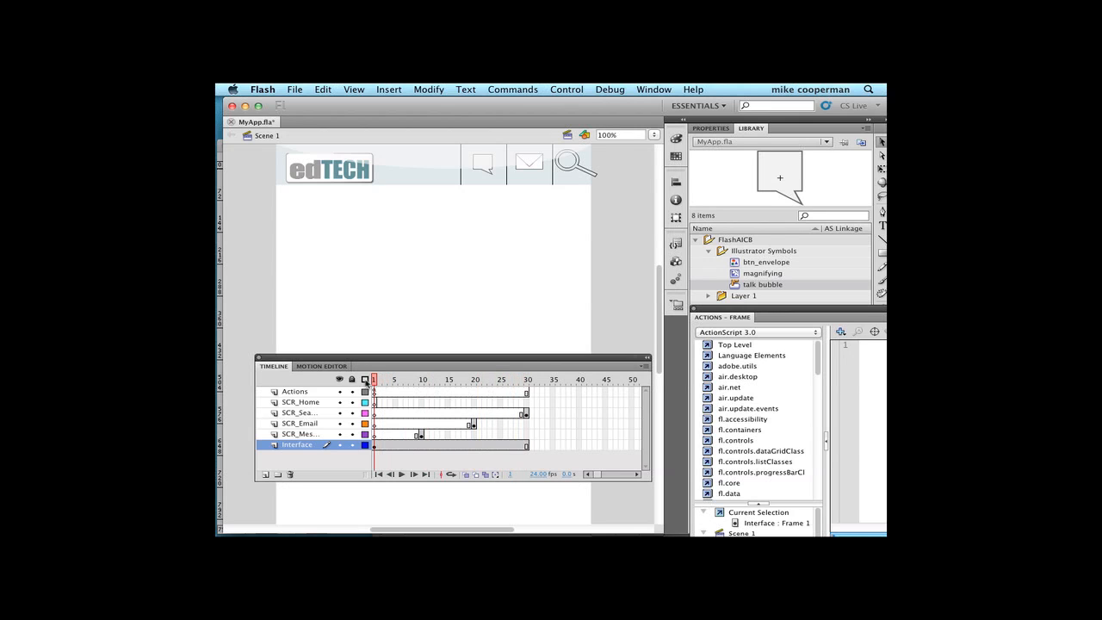
key(super+s)
- Test the movie again and check the talk bubble button's navigation to the Messages screen
click(576, 87)
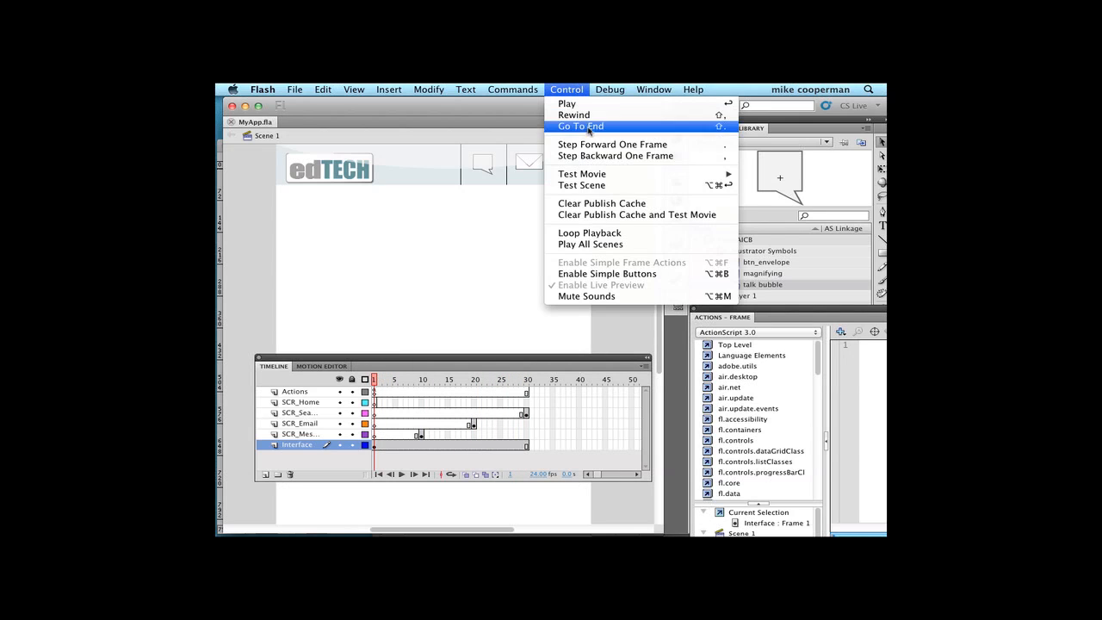
mouse_move(591, 175)
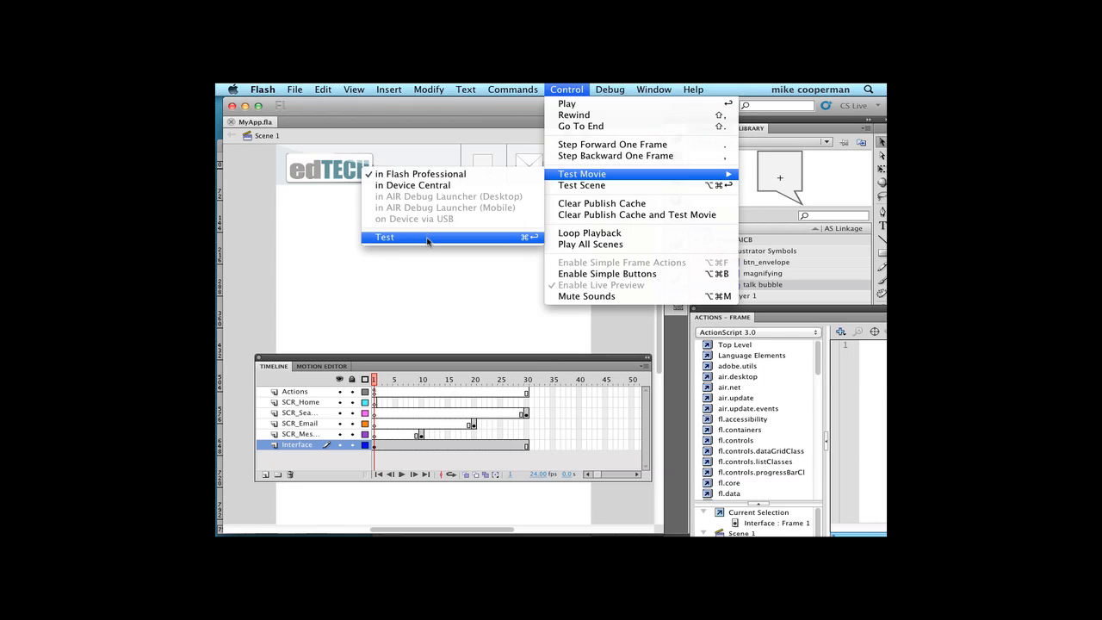
click(428, 237)
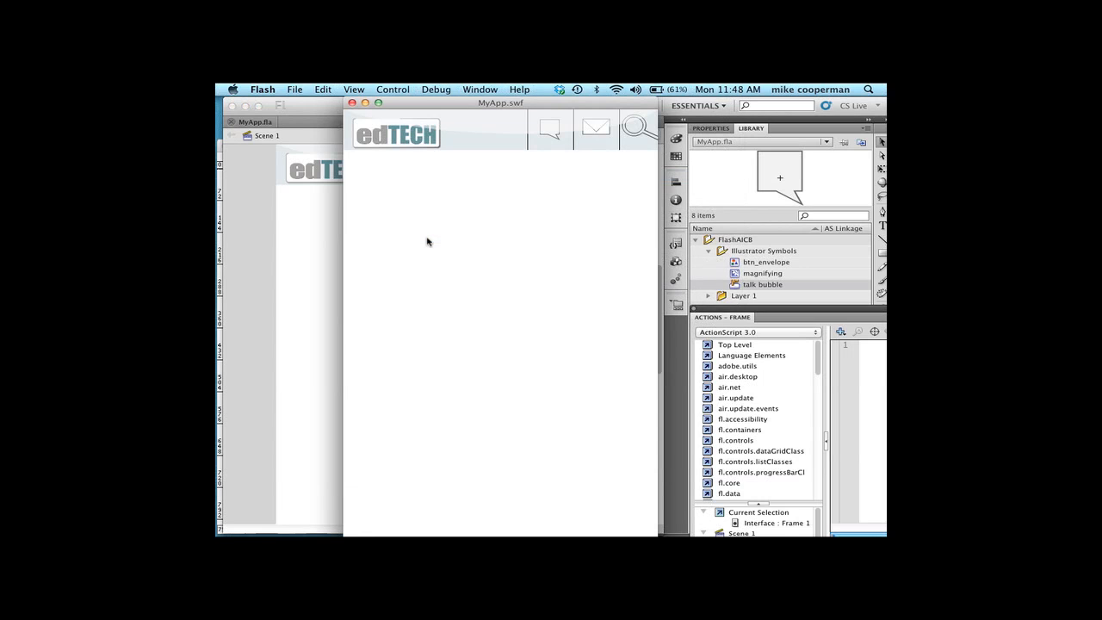
click(548, 136)
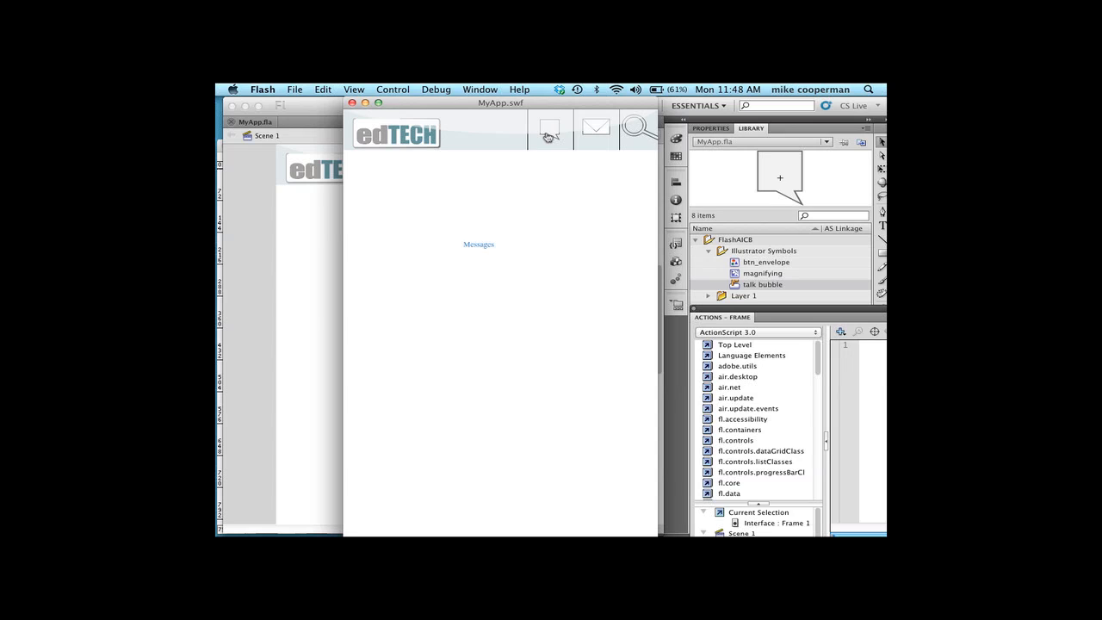